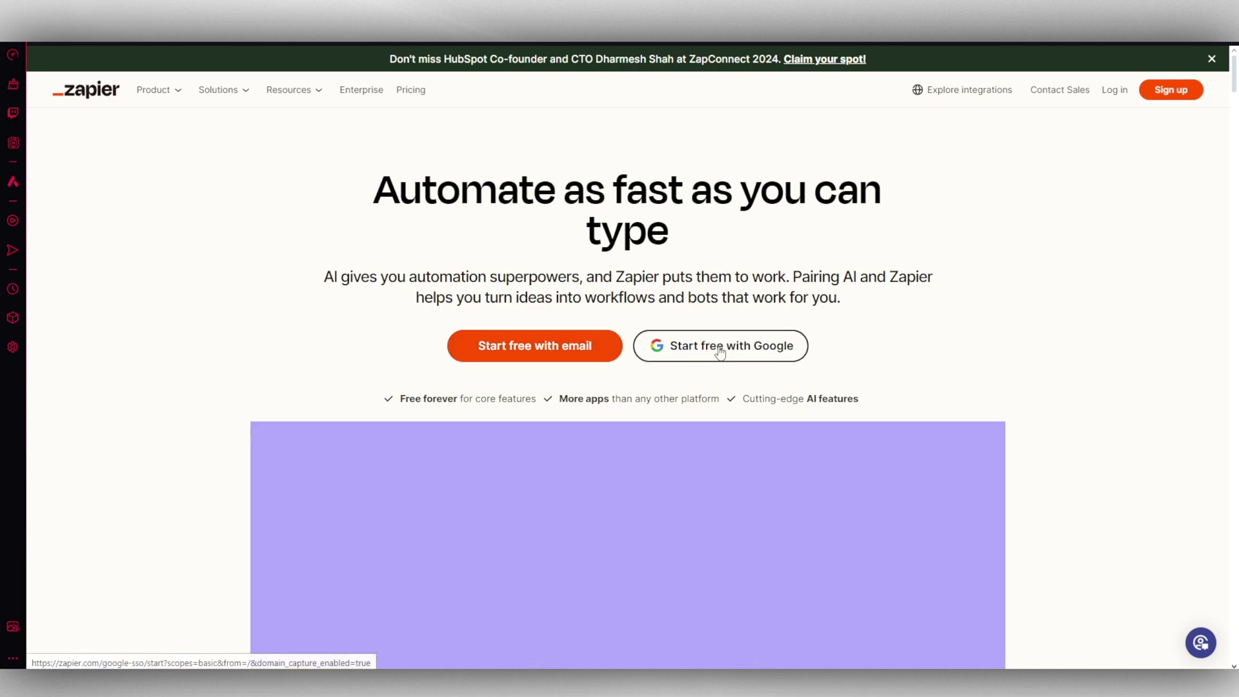
Step: Start signing up for Zapier with email and begin entering the work email
left_click(571, 355)
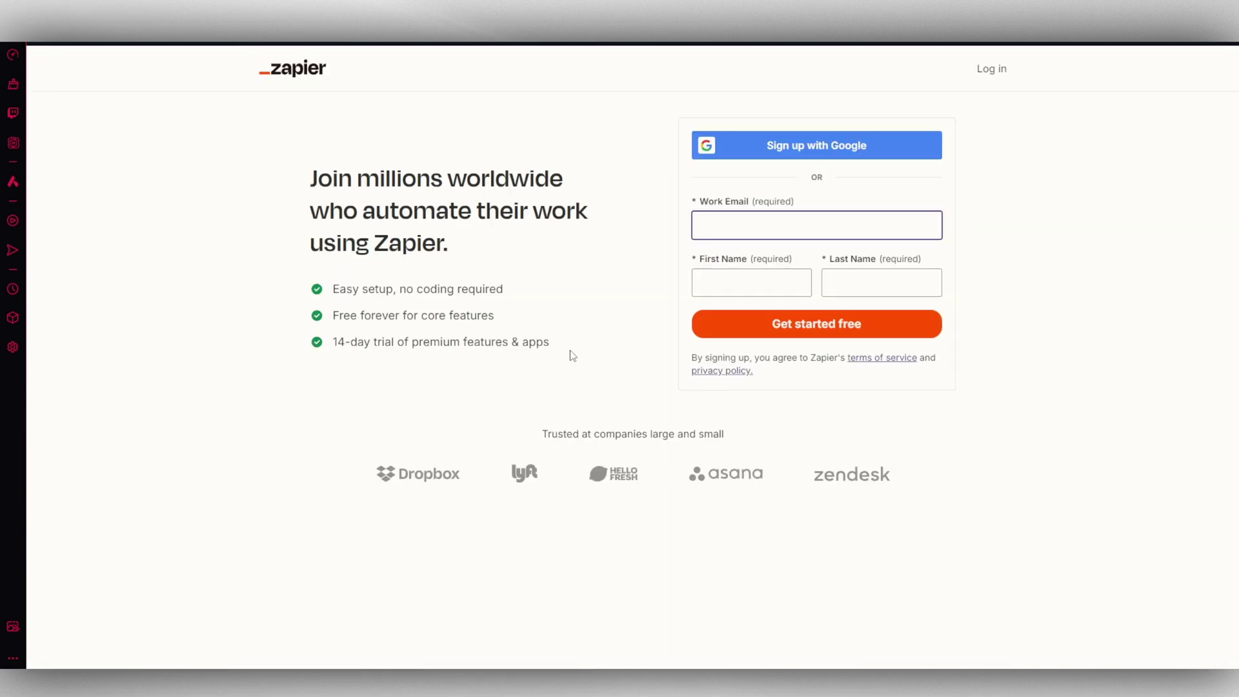
left_click(700, 237)
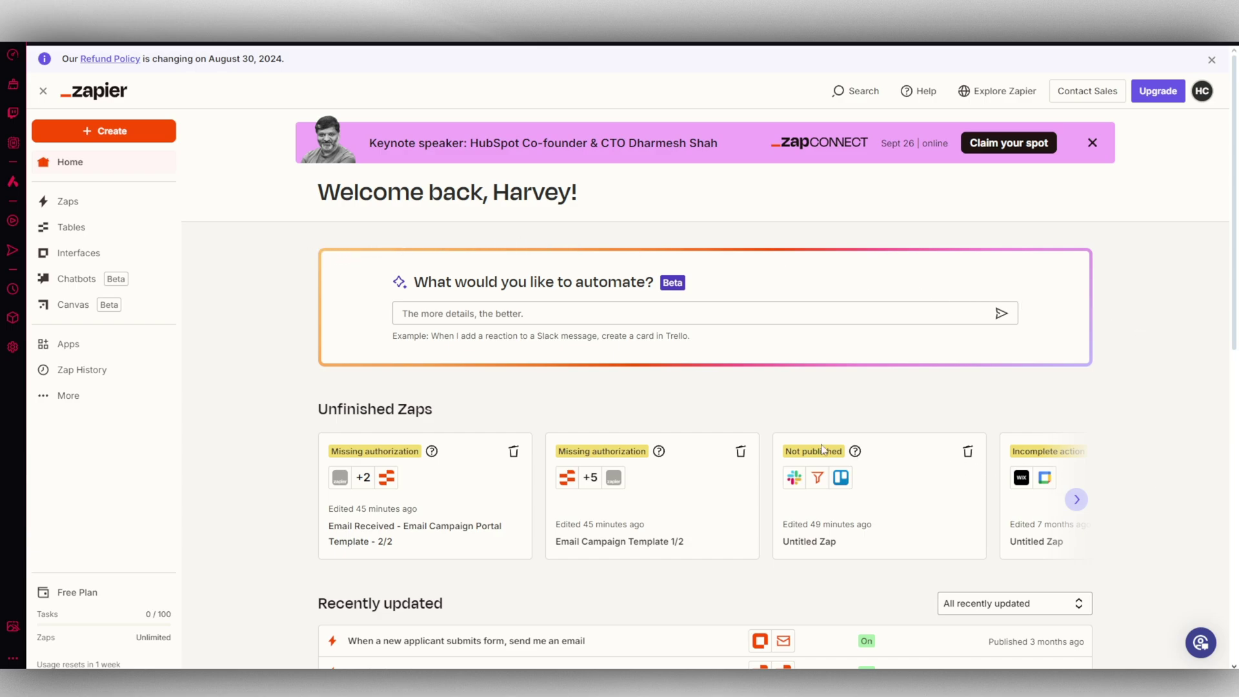
scroll(818, 447, "down", 5)
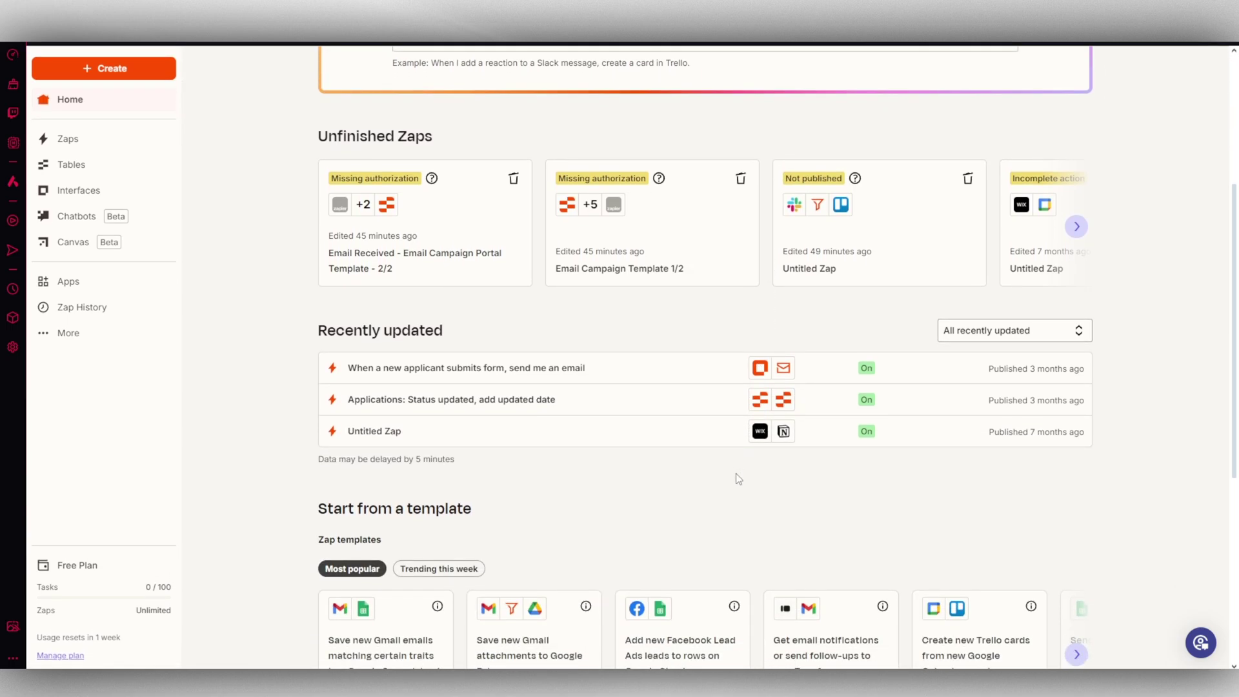
scroll(738, 478, "down", 6)
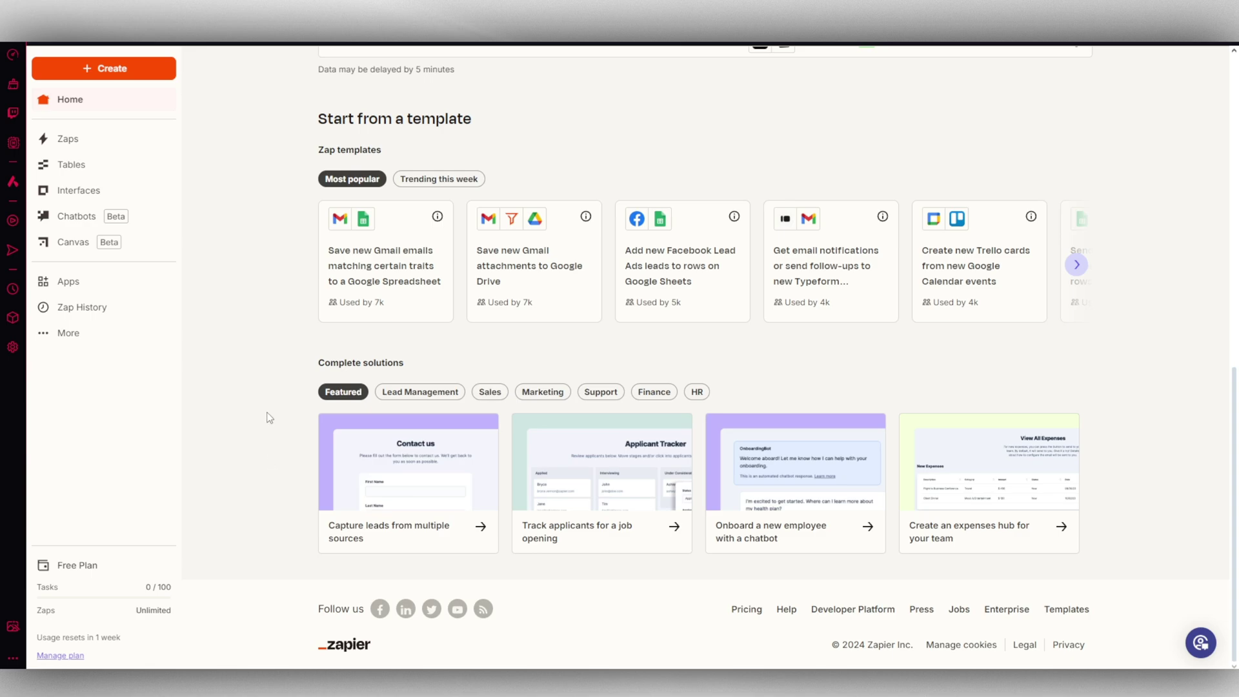
scroll(256, 348, "up", 11)
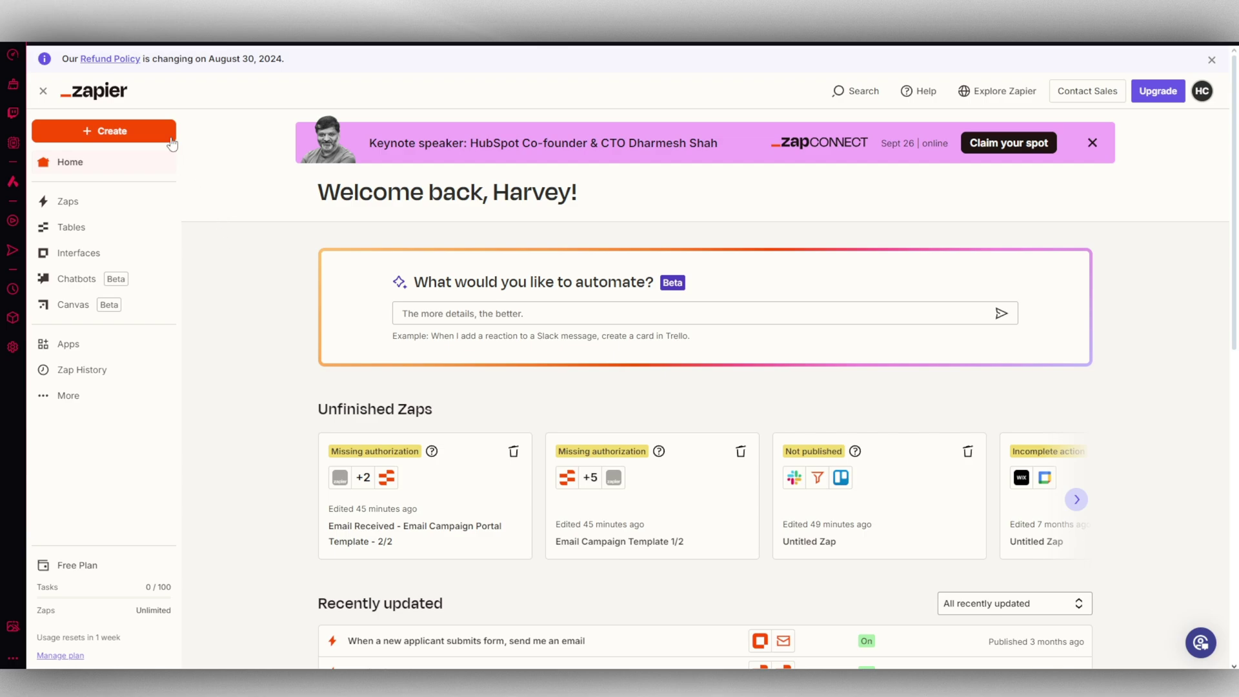
Step: Create a new Zap from the + Create menu
left_click(102, 133)
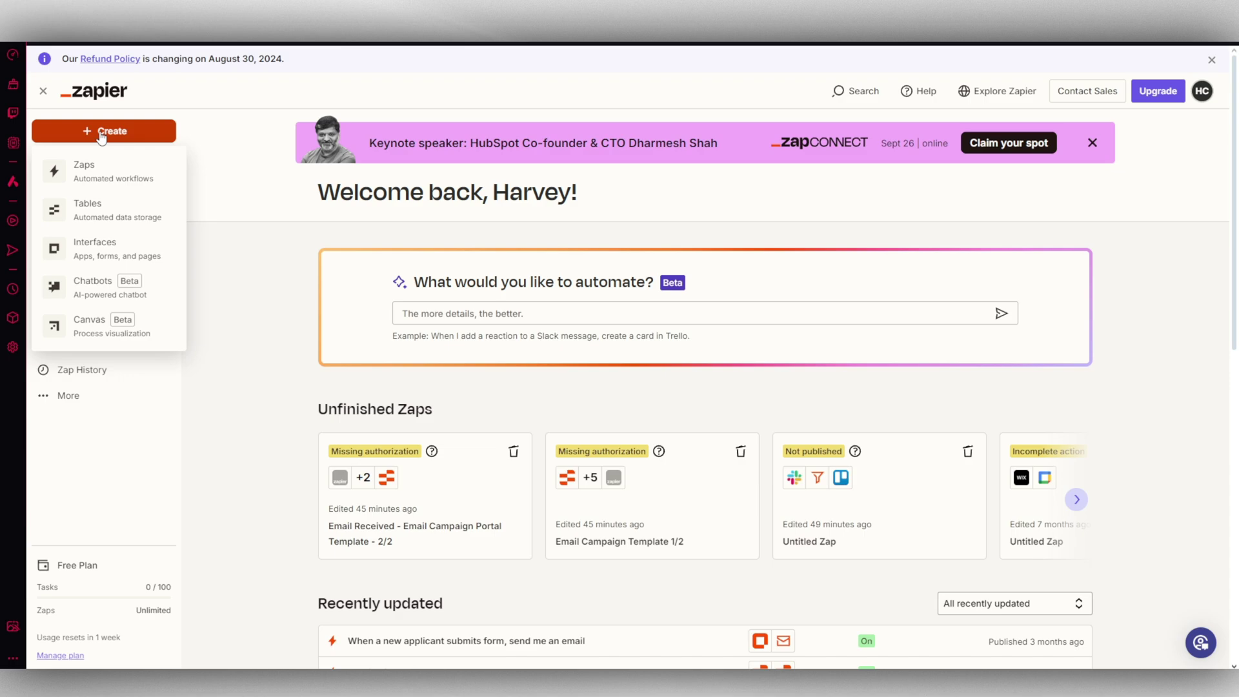
left_click(100, 173)
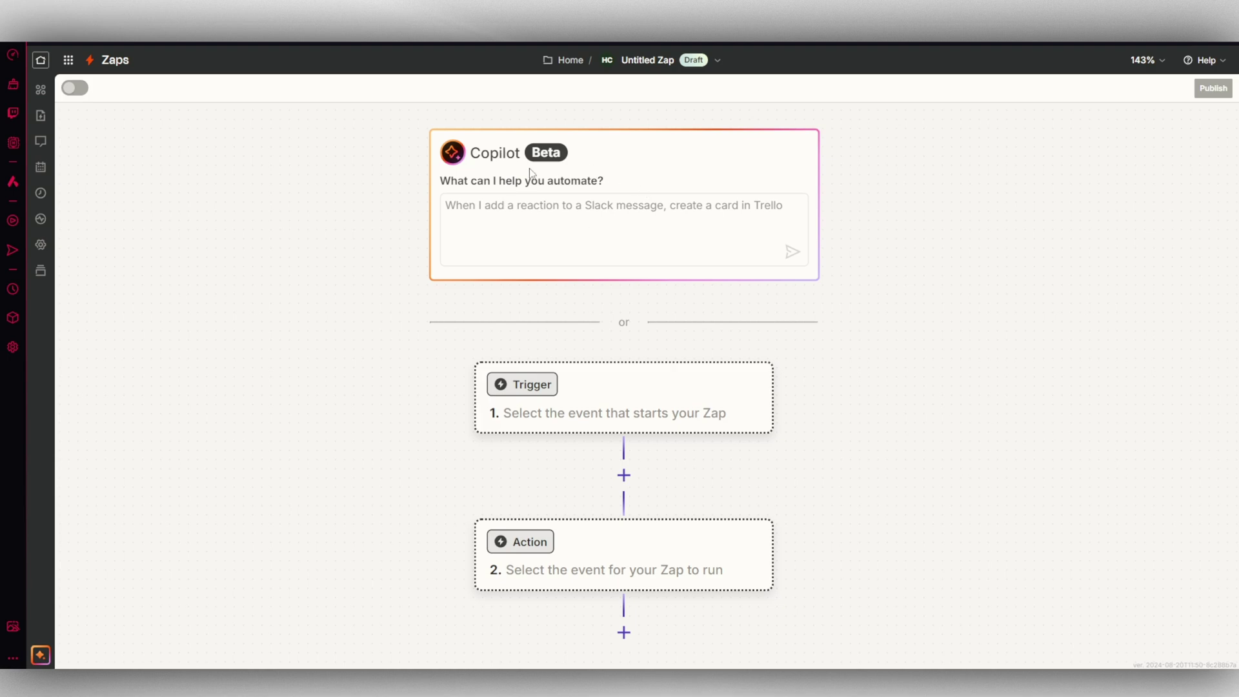
Step: Ask Copilot: 'When I add a reaction in slack create a trello card'
left_click(498, 213)
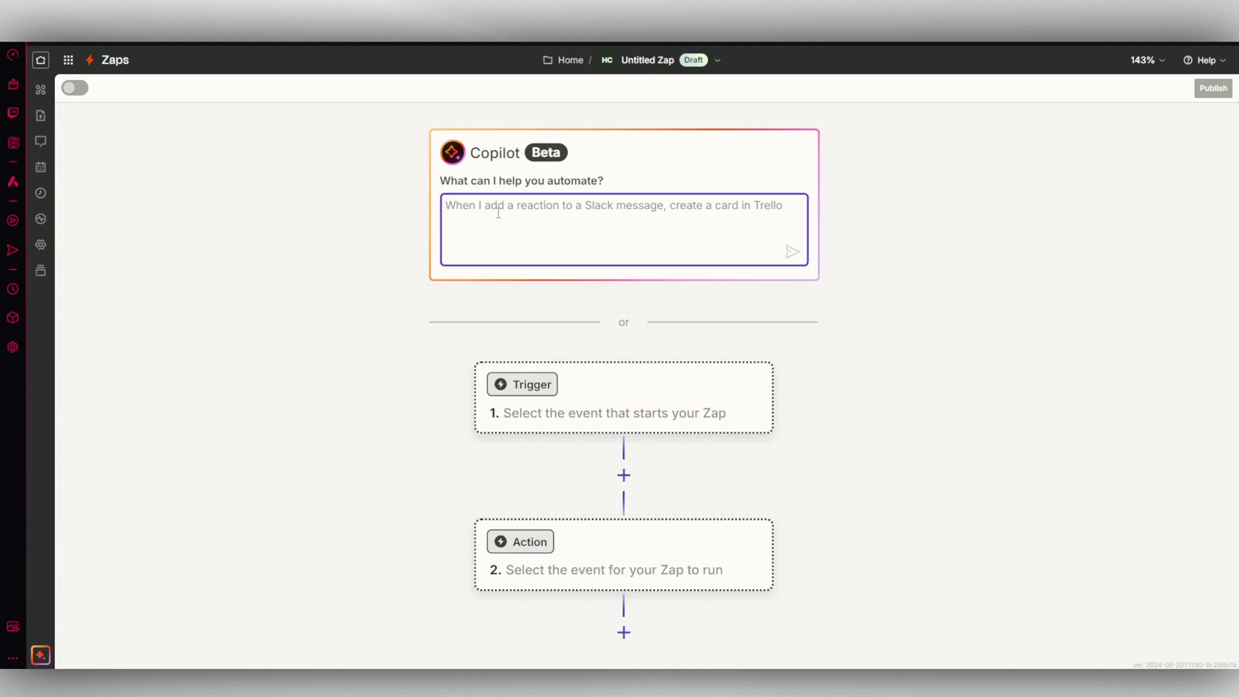
type("When")
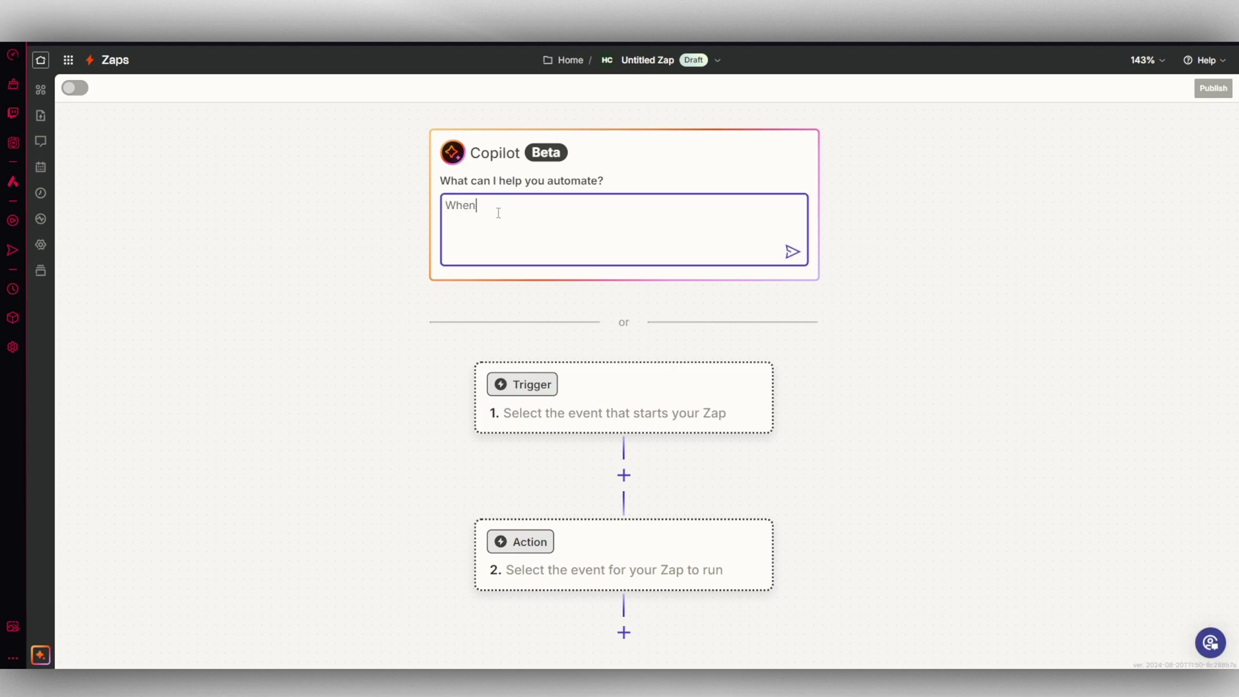
type(" I add a reaction in slack")
type("create a te")
key("BackSpace")
type("rell")
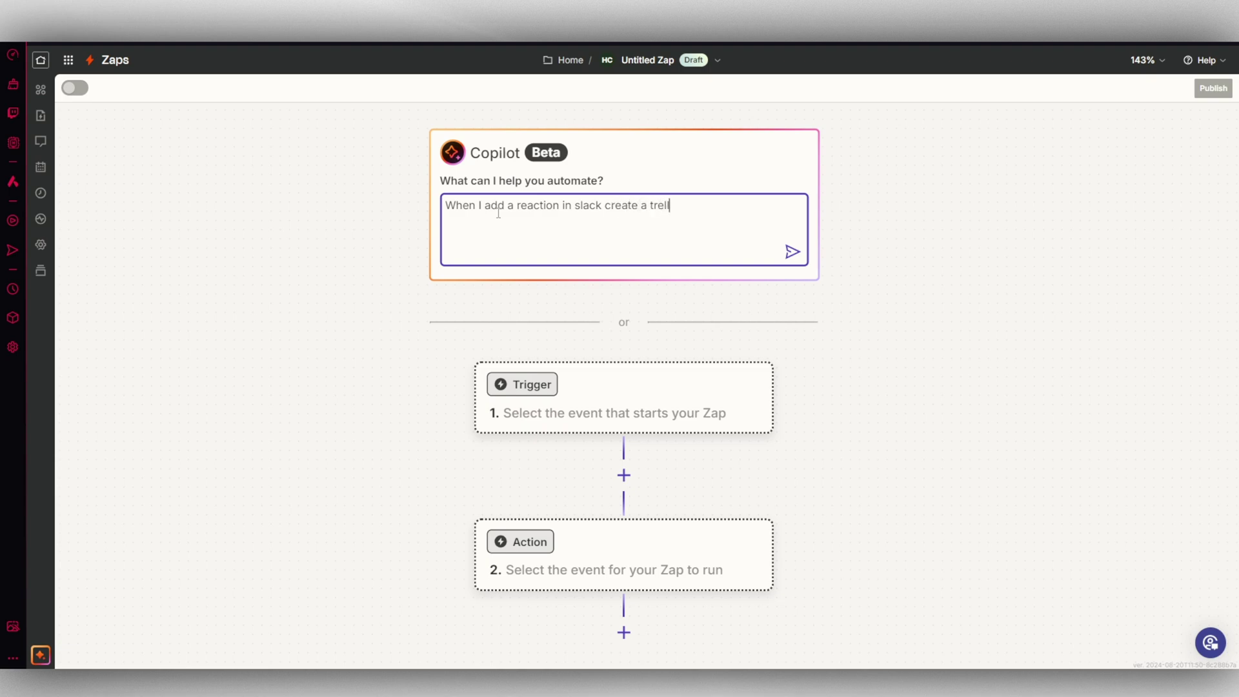
type("o card")
key("Return")
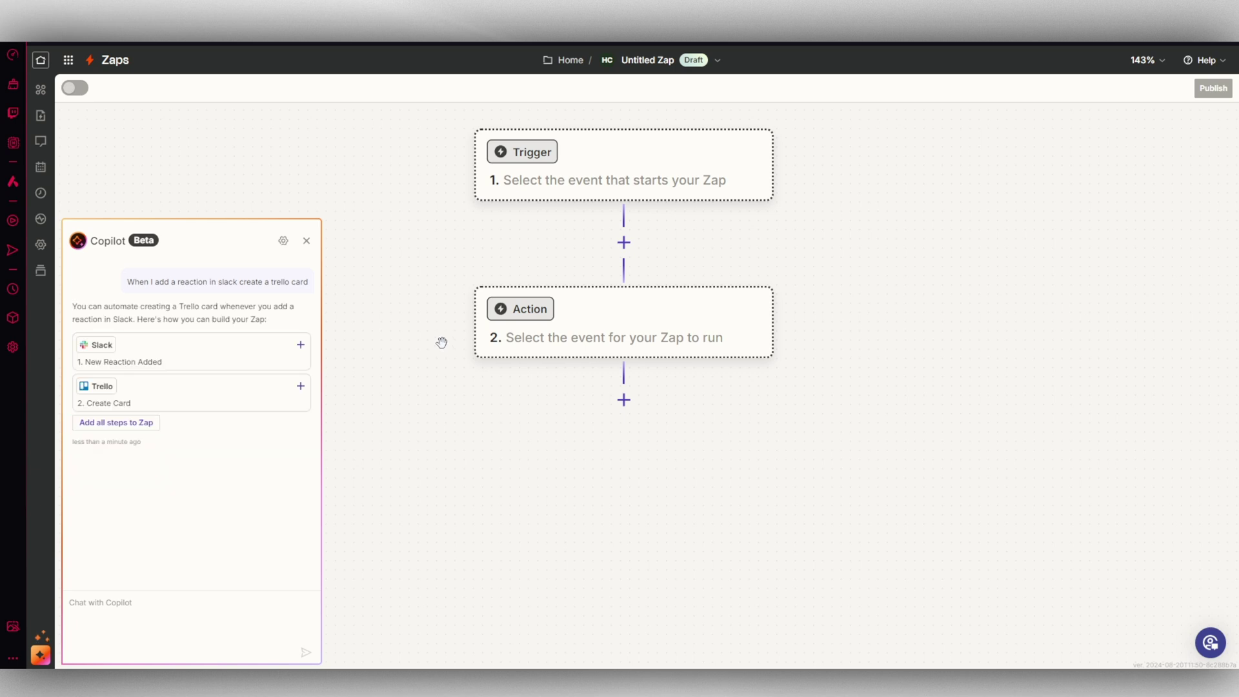
Step: Add the suggested Slack trigger and review its app, event and connected Slack account
left_click(207, 356)
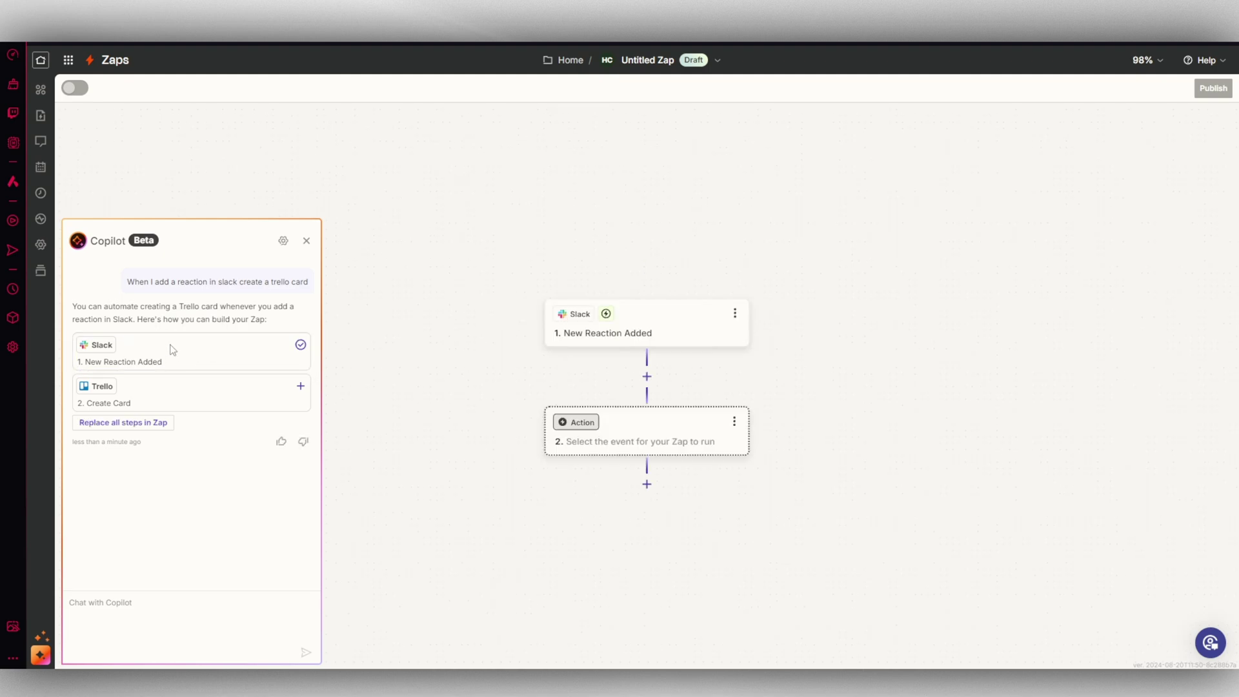
left_click(667, 340)
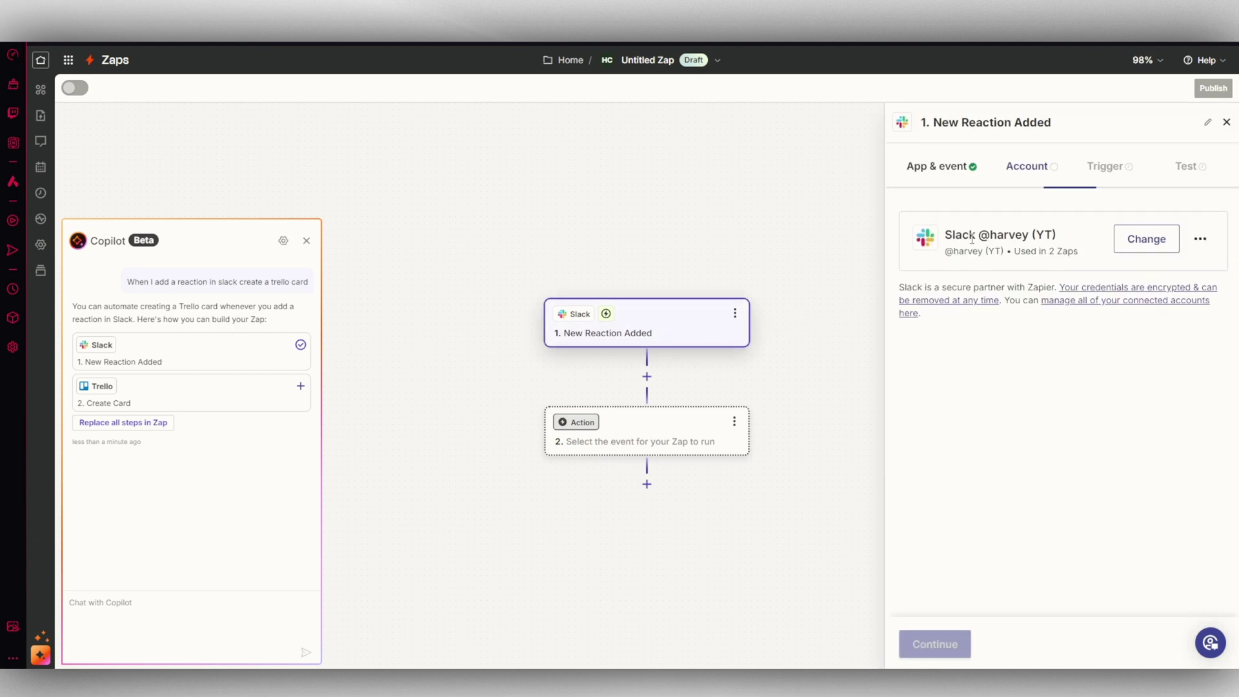
left_click(939, 167)
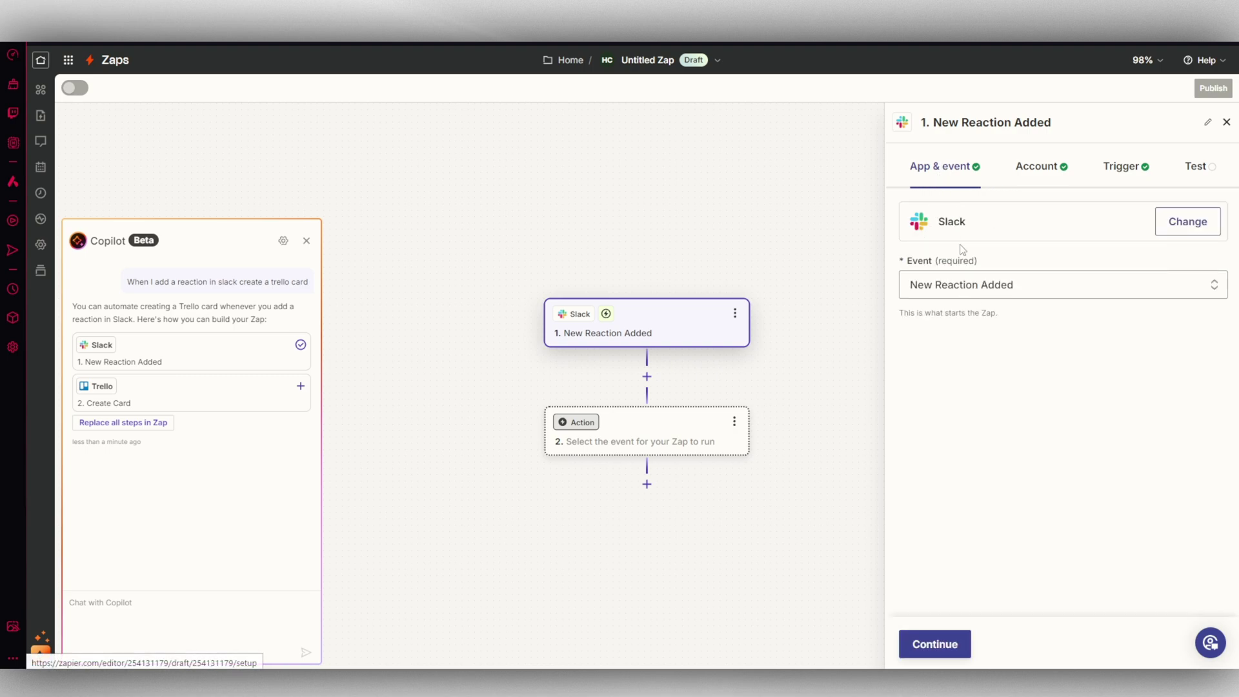
left_click(1041, 175)
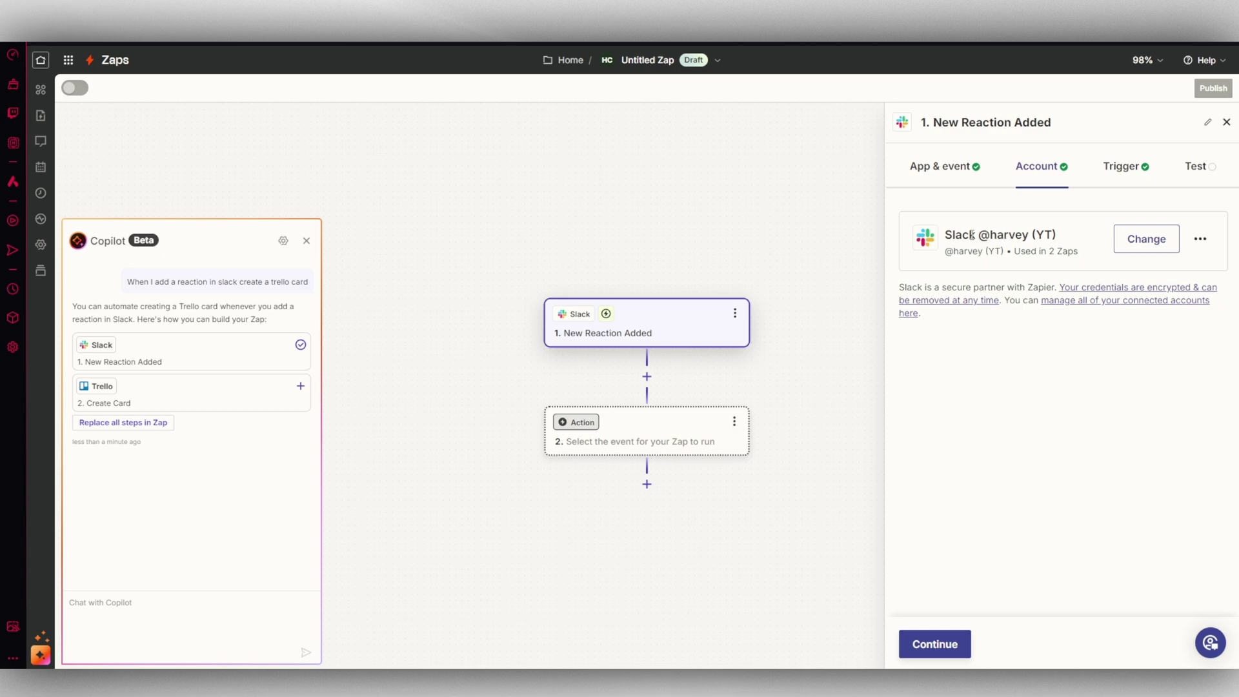
Step: Browse the trigger's Reaction, Channel and User options, leaving all three unset
left_click(1111, 179)
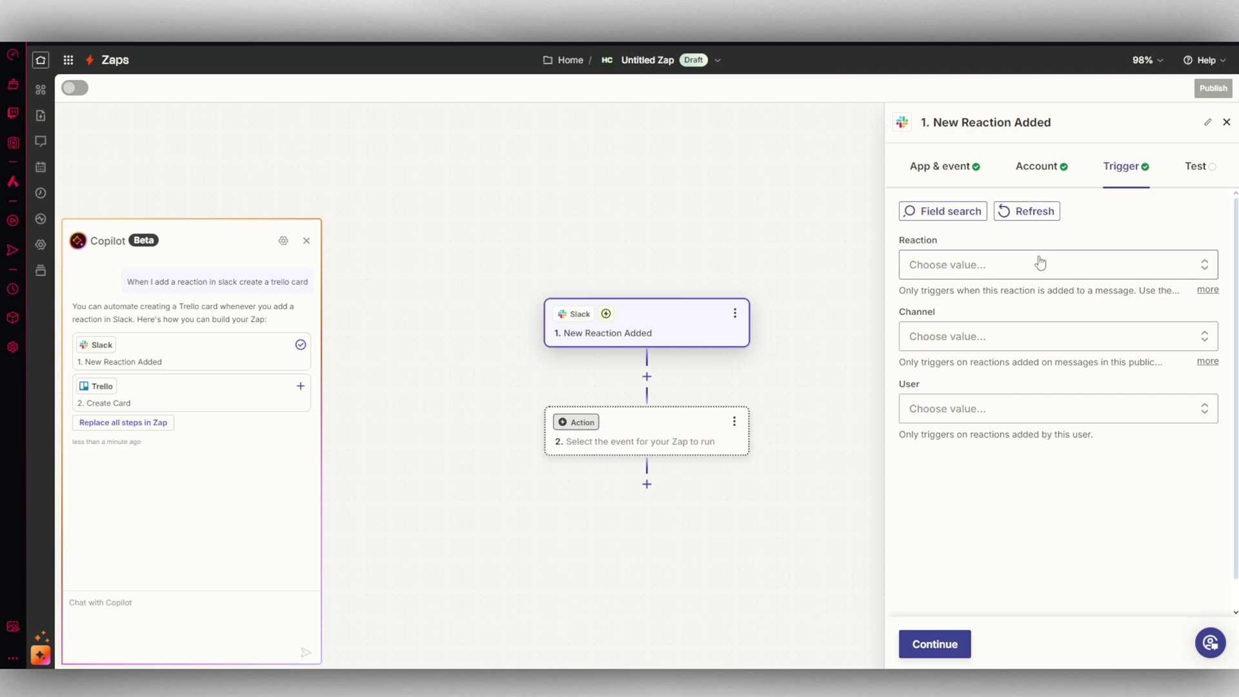
left_click(1040, 262)
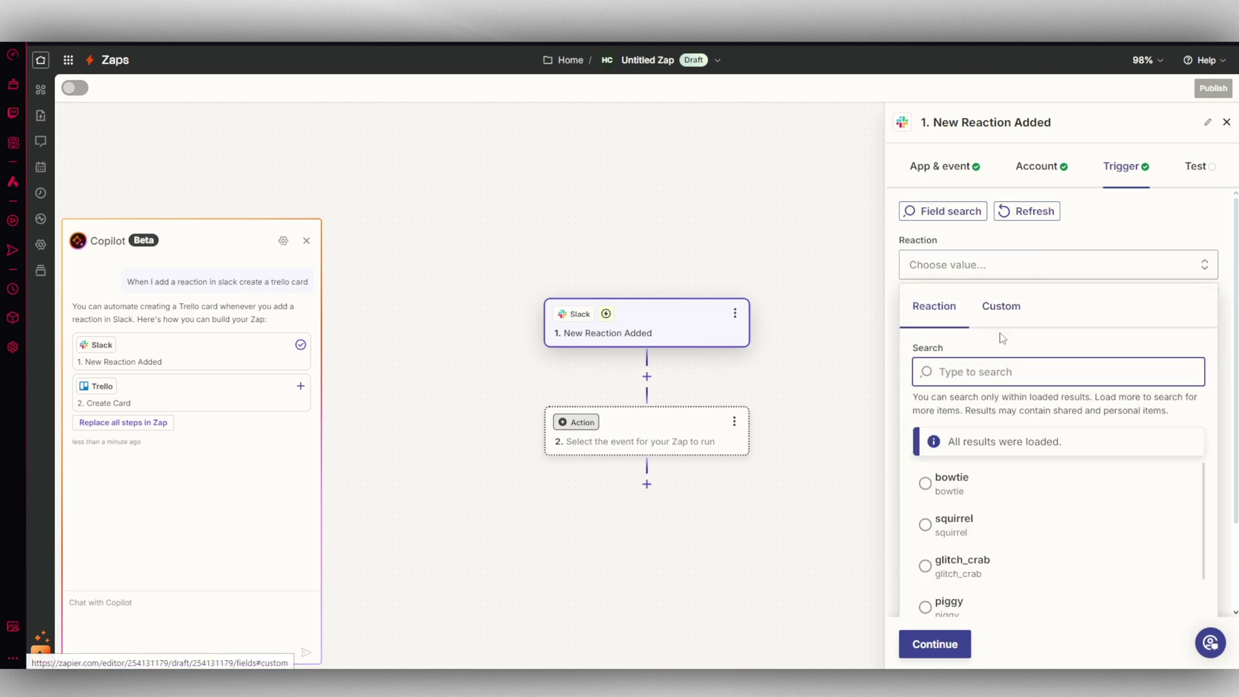
scroll(967, 513, "down", 5)
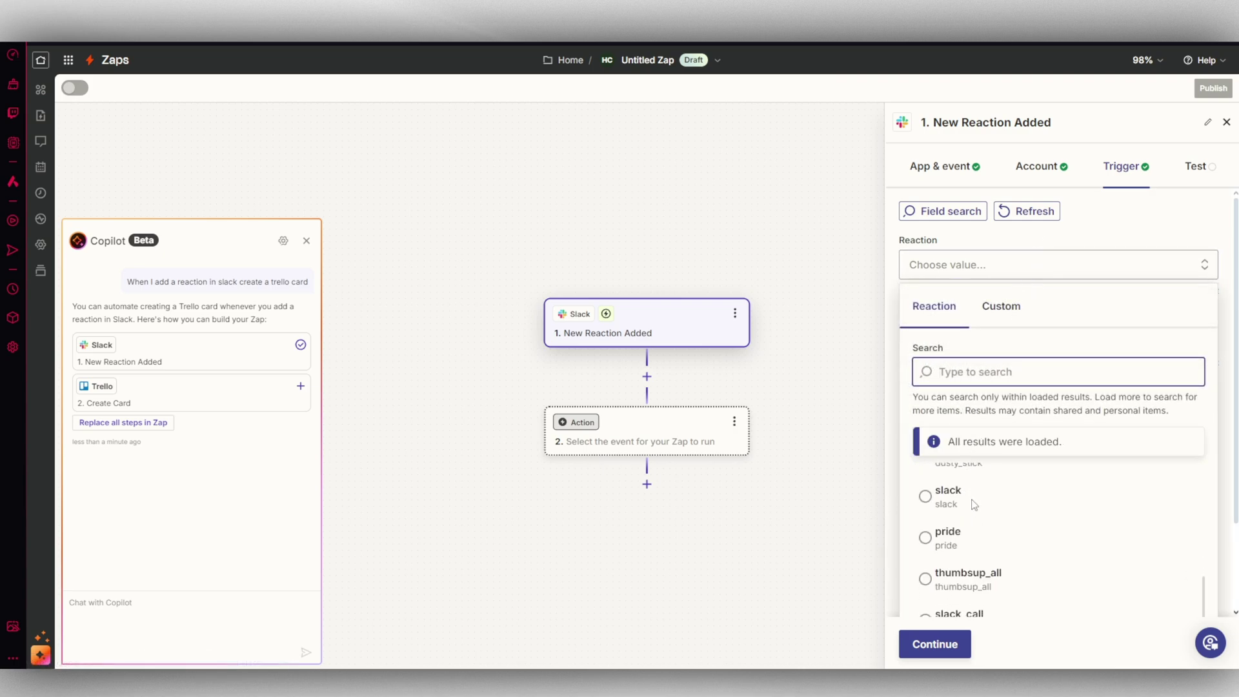
left_click(1095, 234)
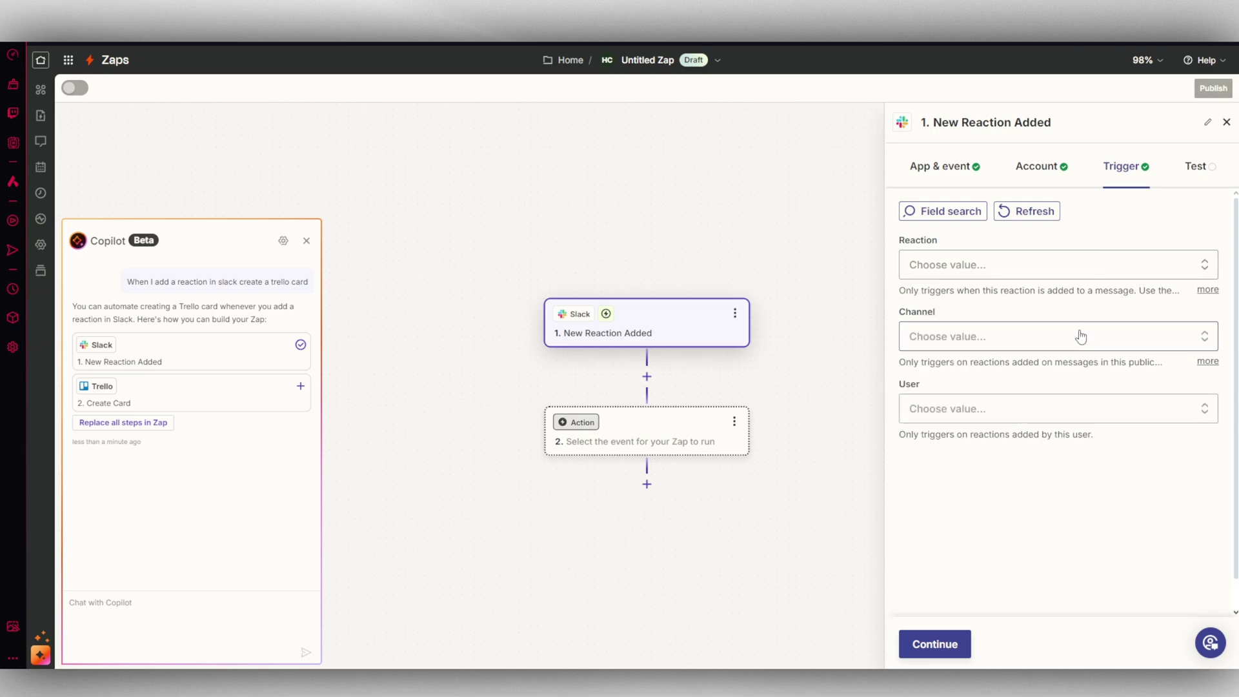
left_click(1076, 336)
scroll(1008, 463, "down", 1)
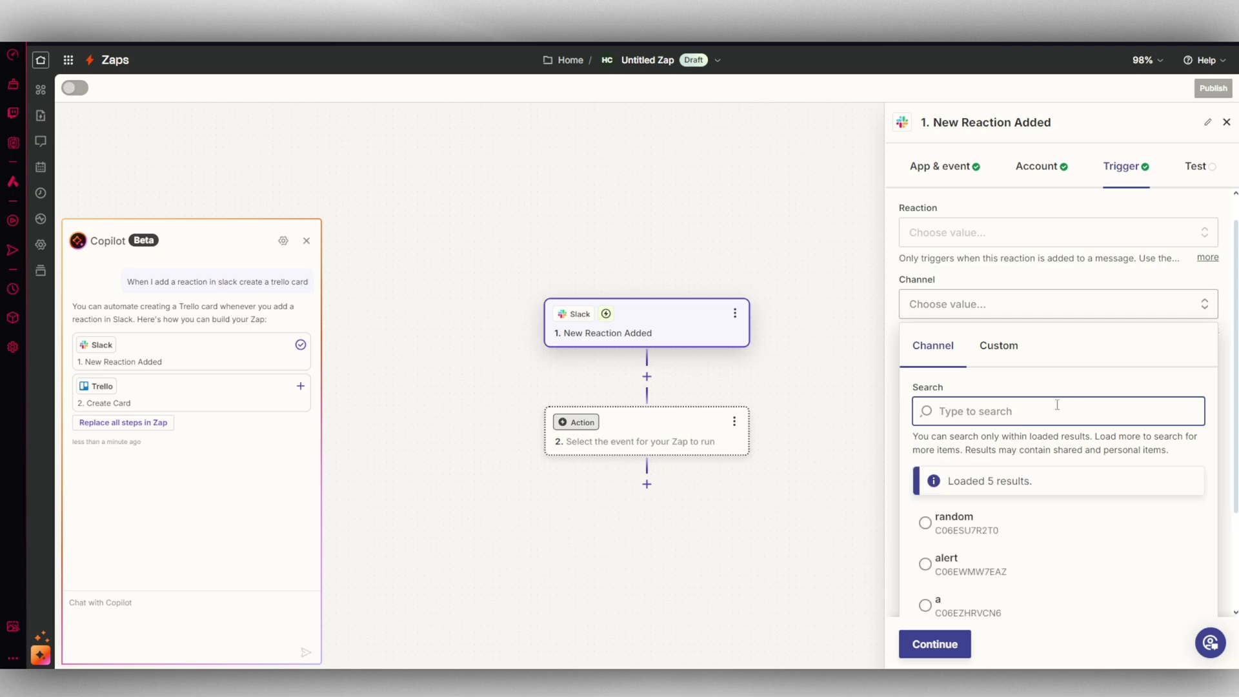
scroll(1029, 462, "down", 3)
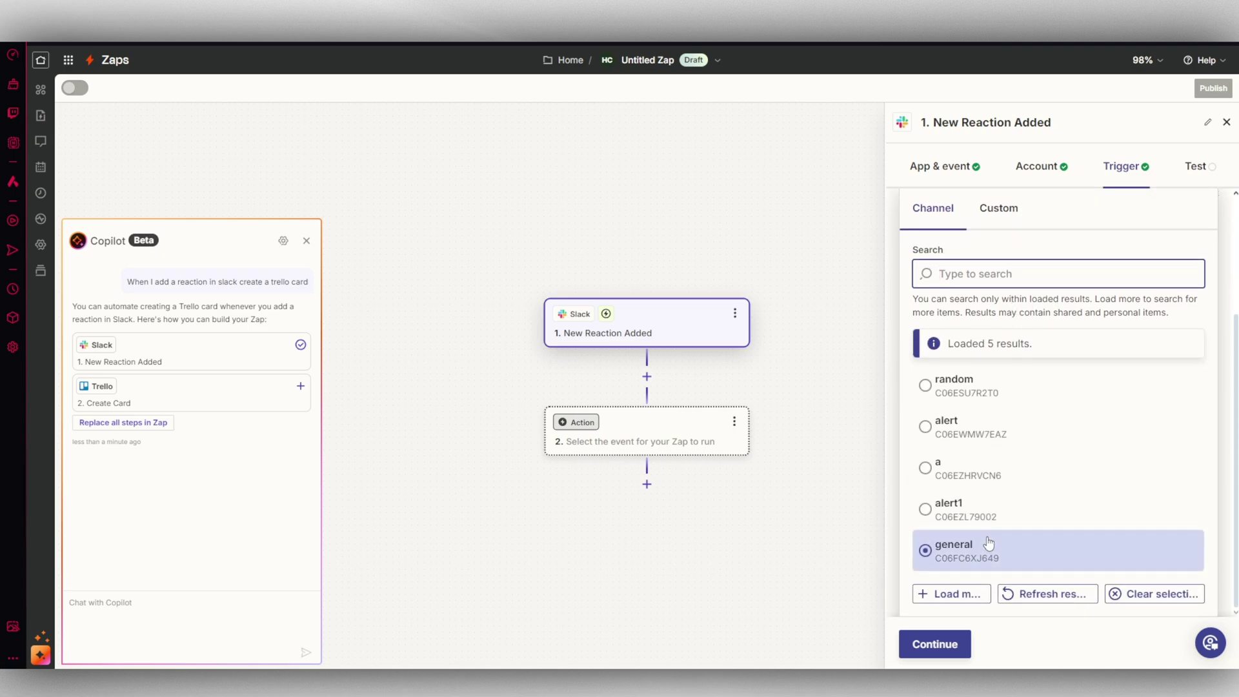
scroll(1001, 515, "up", 3)
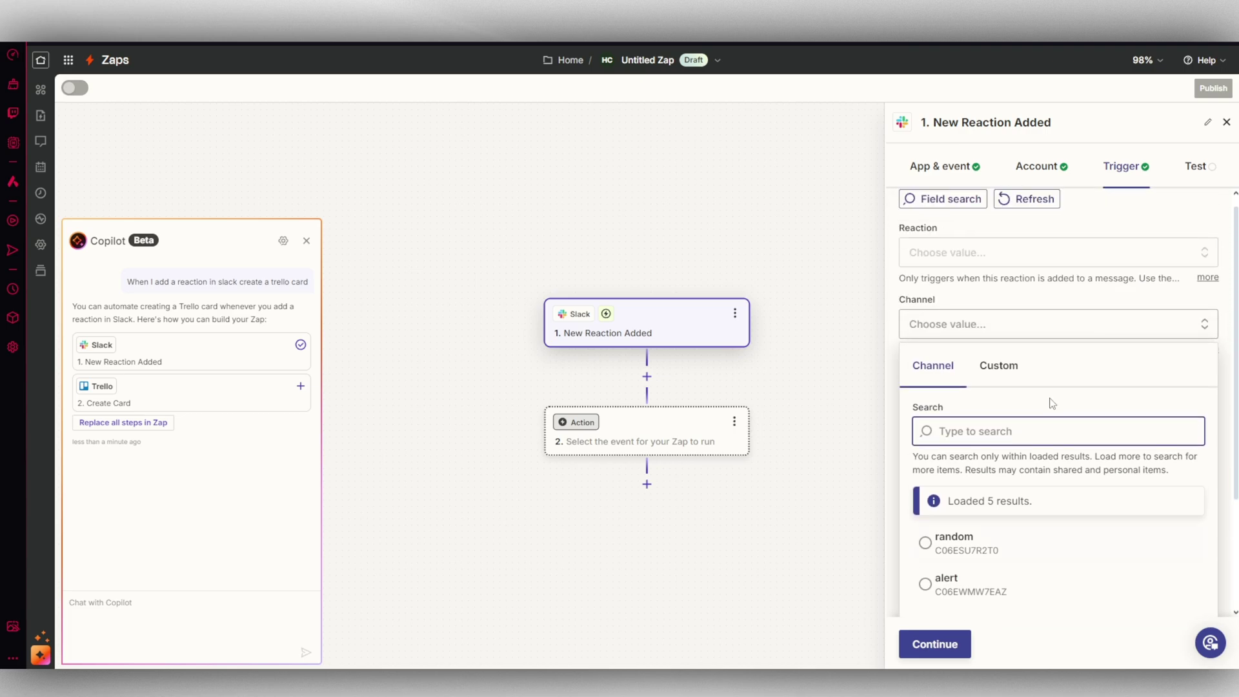
left_click(1113, 235)
left_click(1000, 413)
scroll(1019, 516, "down", 3)
scroll(1032, 510, "up", 3)
left_click(1132, 207)
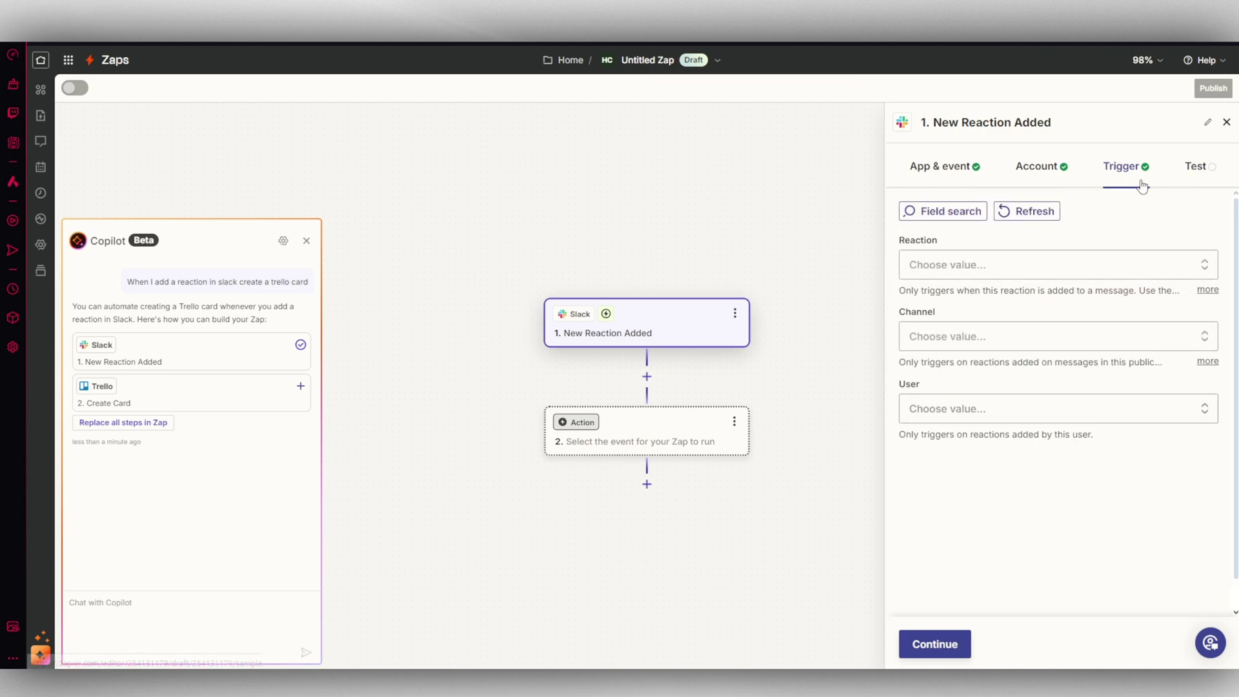
Step: Set the trigger's Reaction to pride, replacing a brief dusty_stick choice
left_click(1023, 274)
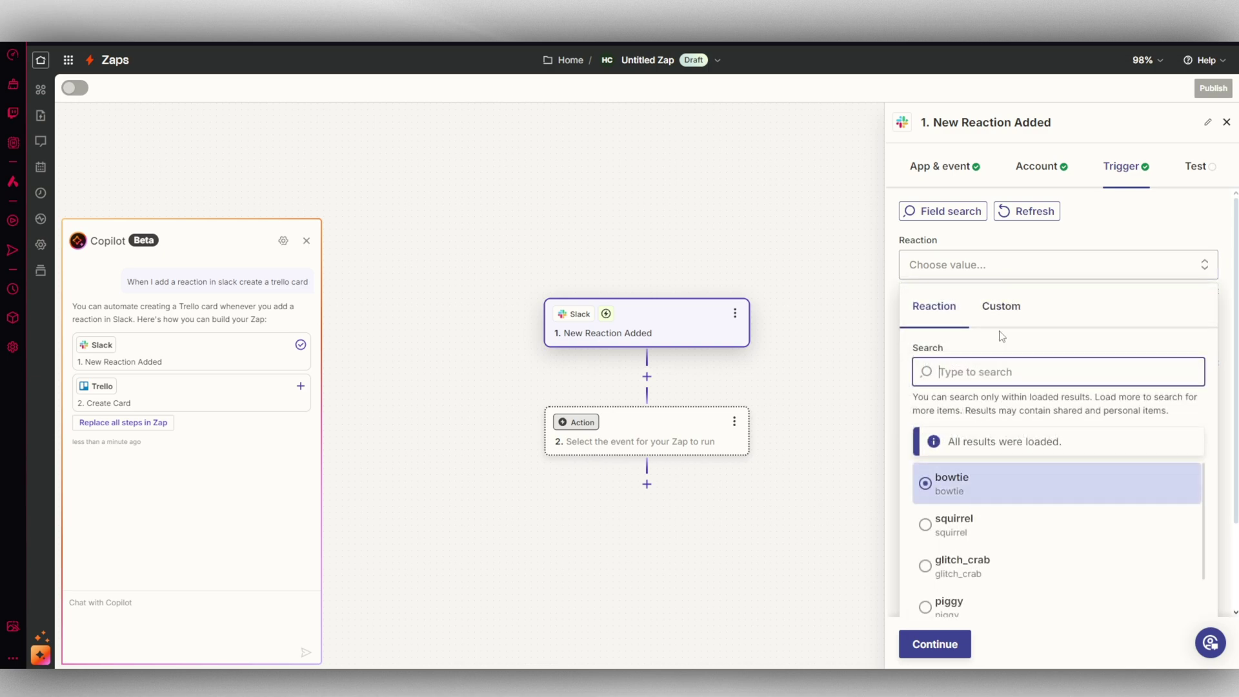
left_click(1010, 307)
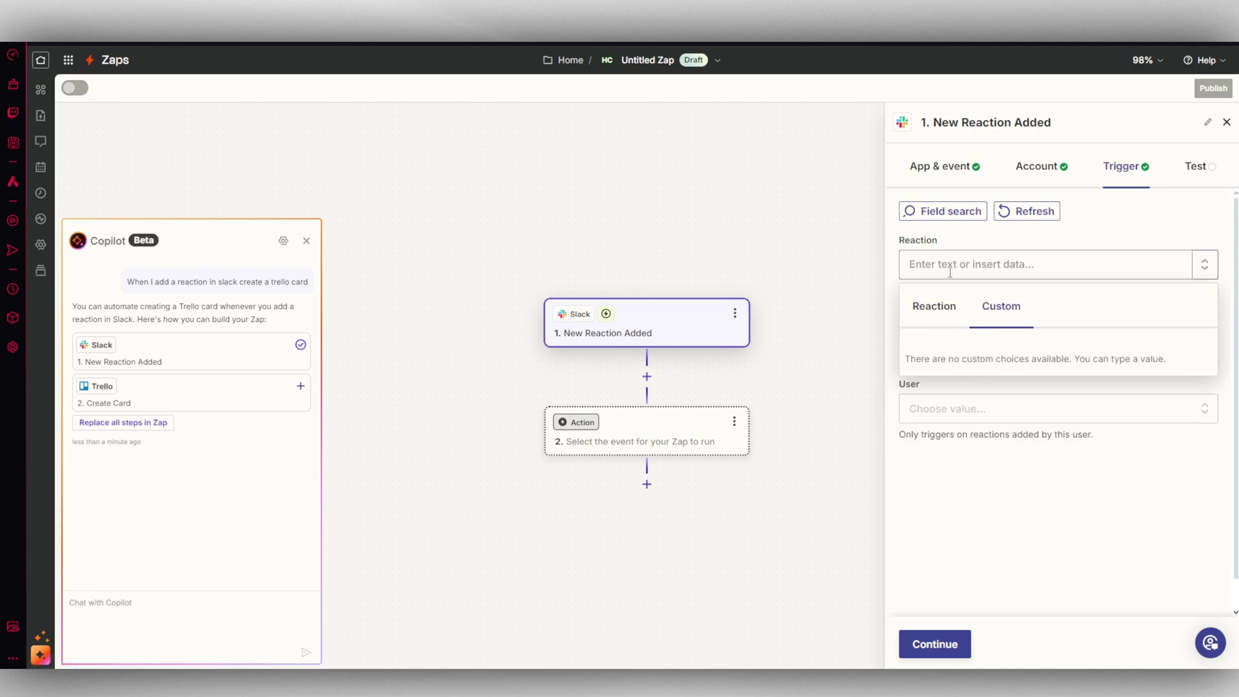
left_click(943, 302)
scroll(1015, 496, "down", 1)
scroll(1015, 505, "down", 2)
left_click(1011, 495)
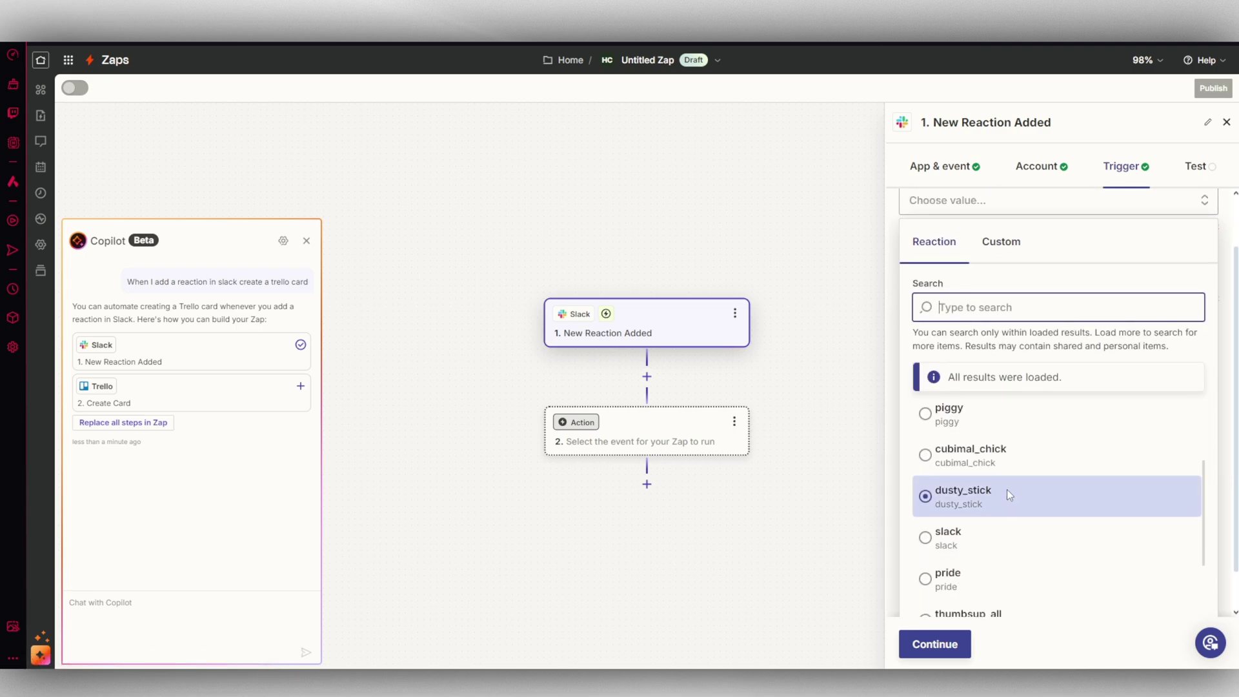
scroll(993, 481, "down", 1)
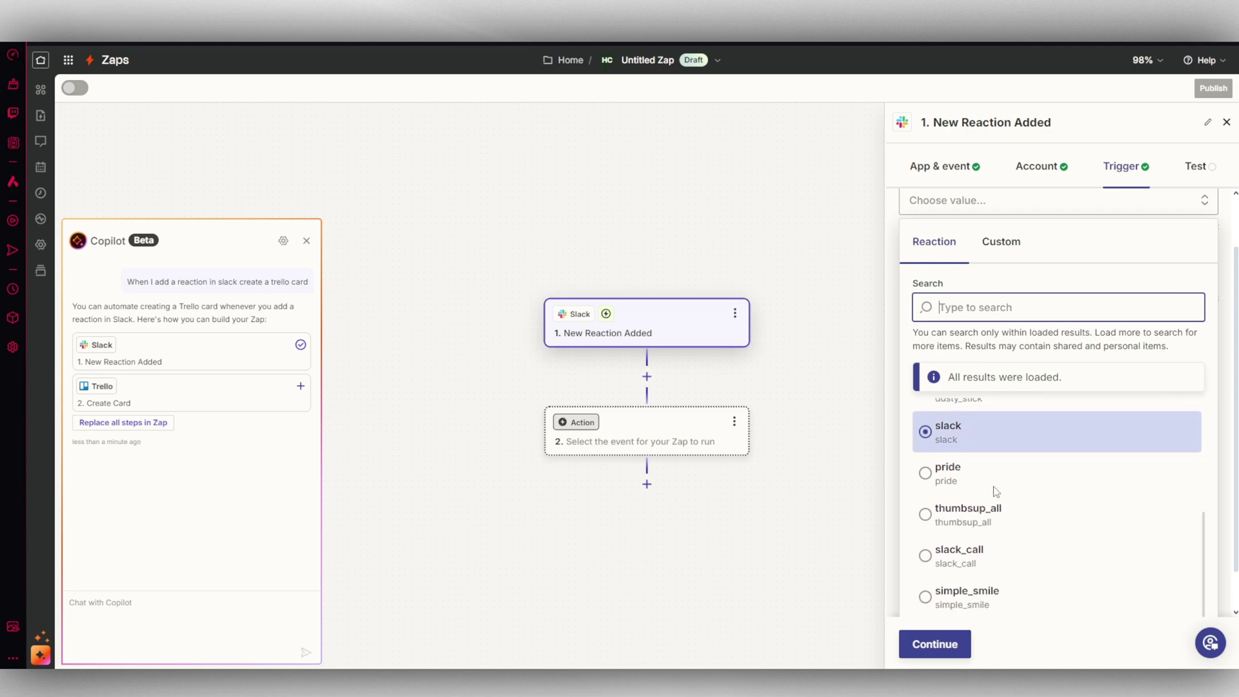
scroll(969, 489, "down", 1)
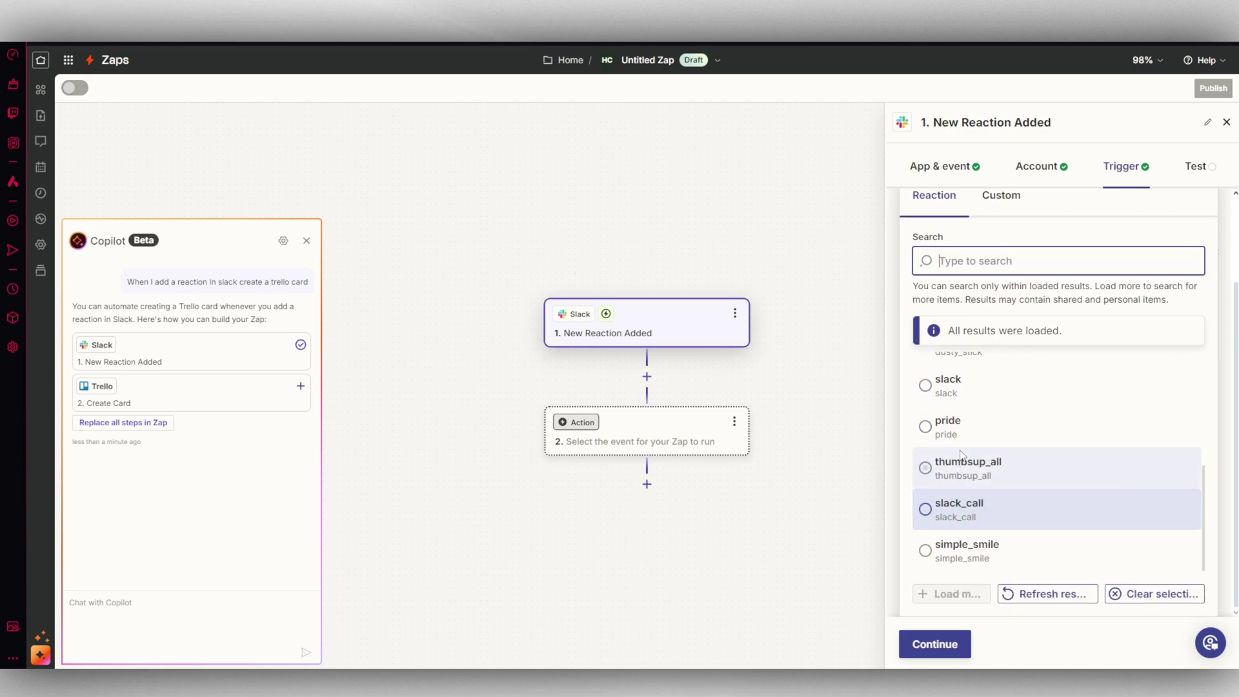
left_click(960, 427)
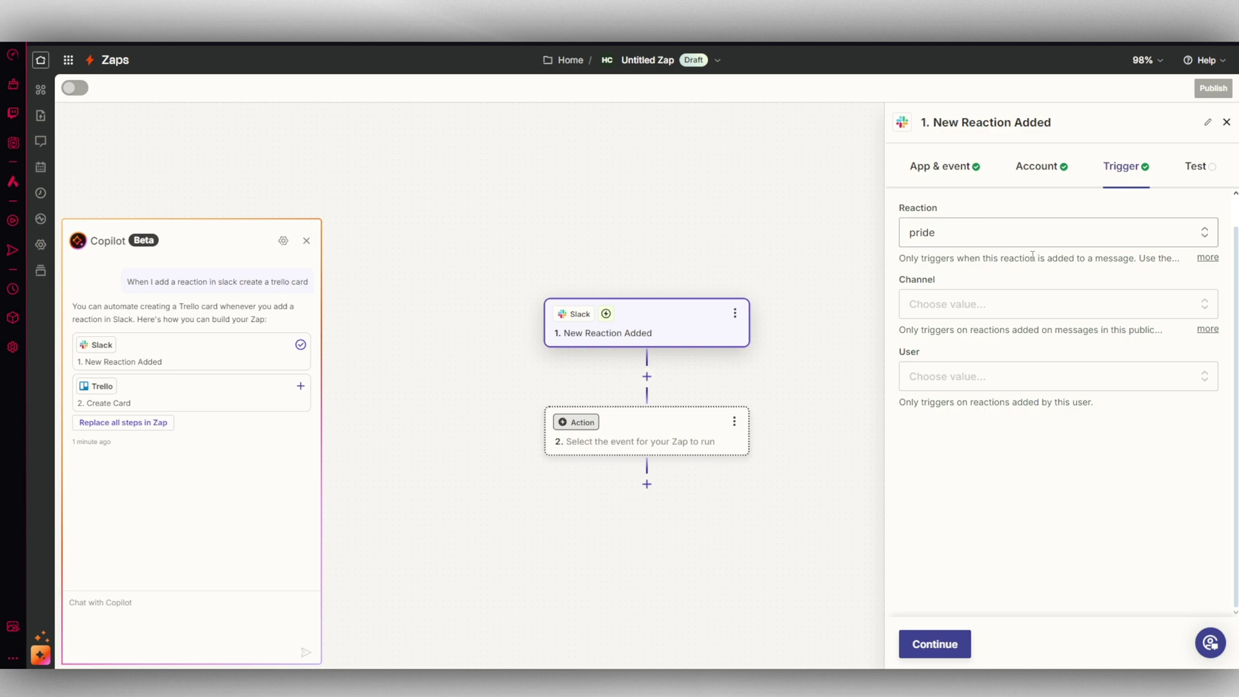
Step: Test the Slack trigger, retrying after the failed pull to load example reaction data
left_click(1192, 172)
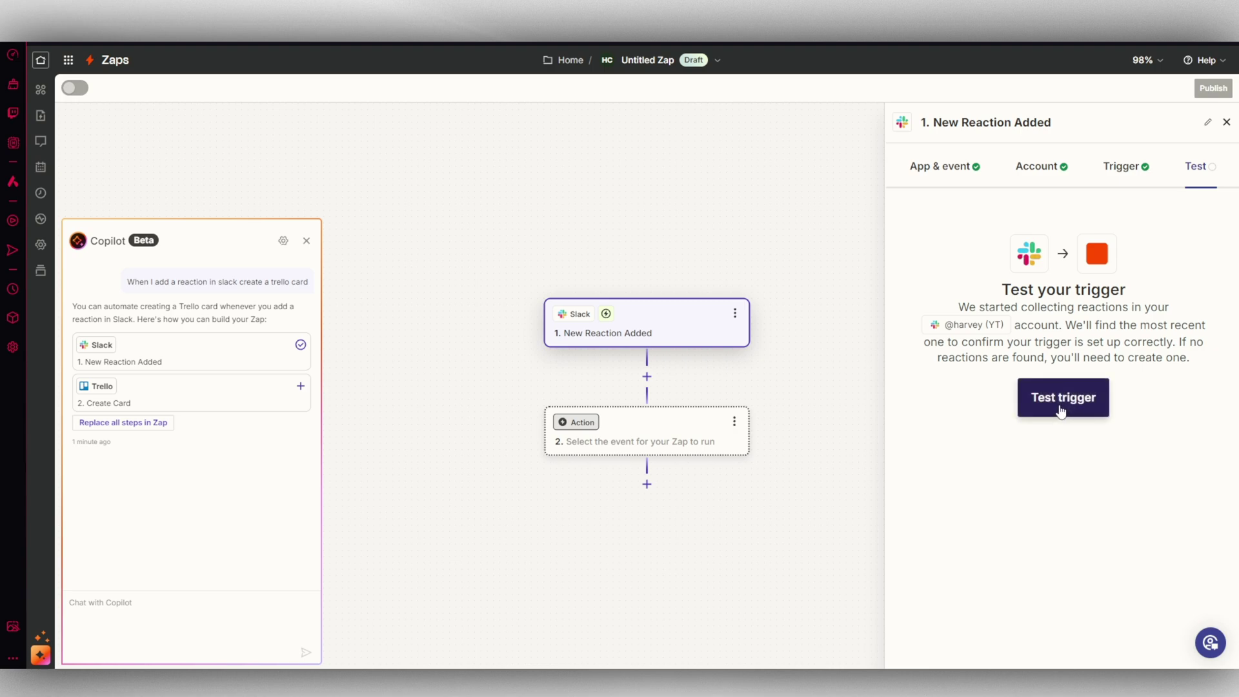
left_click(1061, 410)
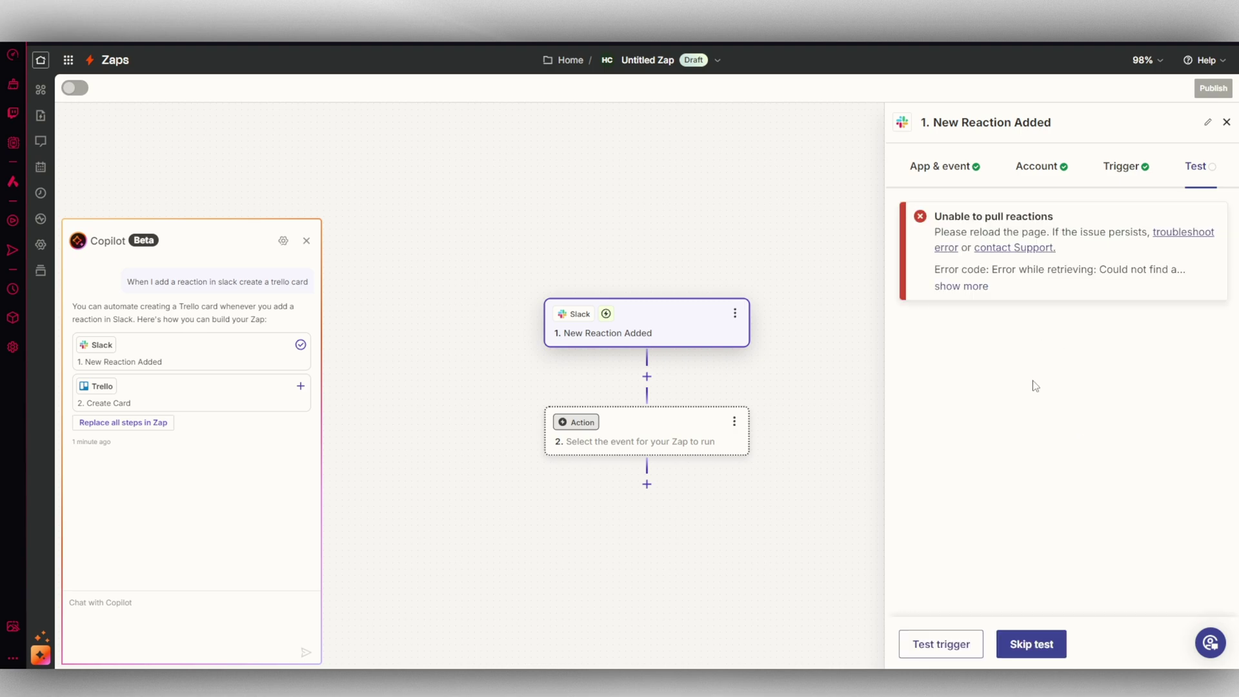
left_click(1038, 653)
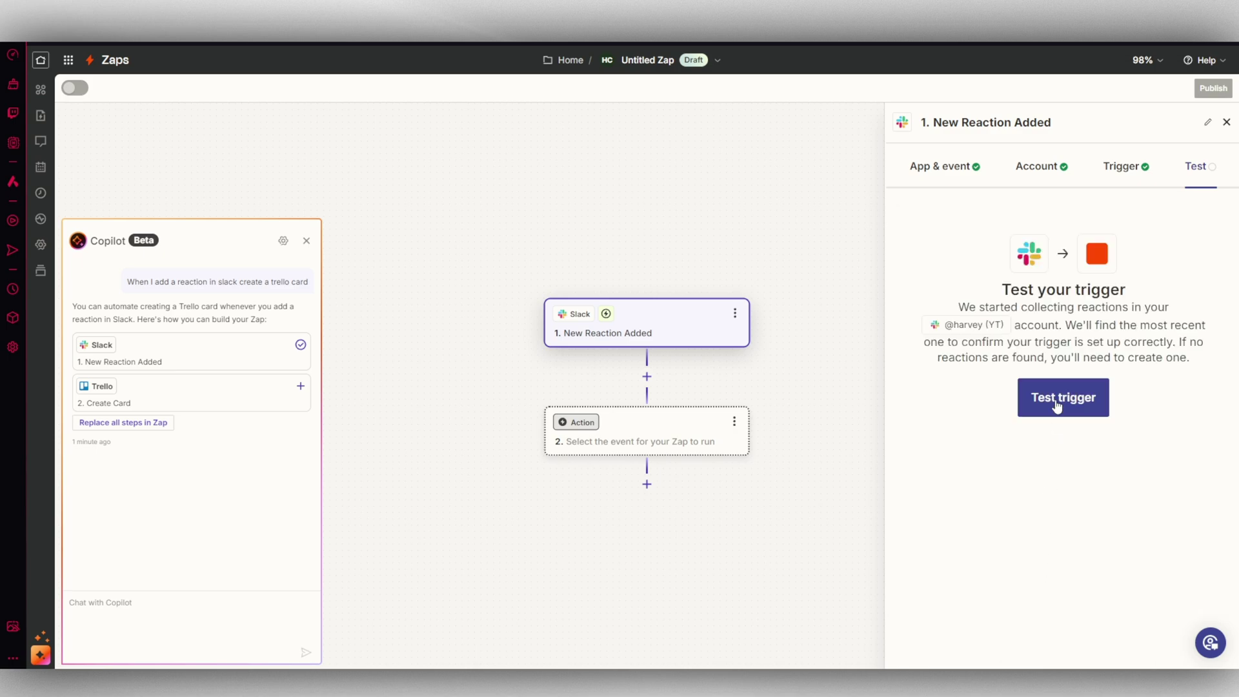
left_click(1063, 396)
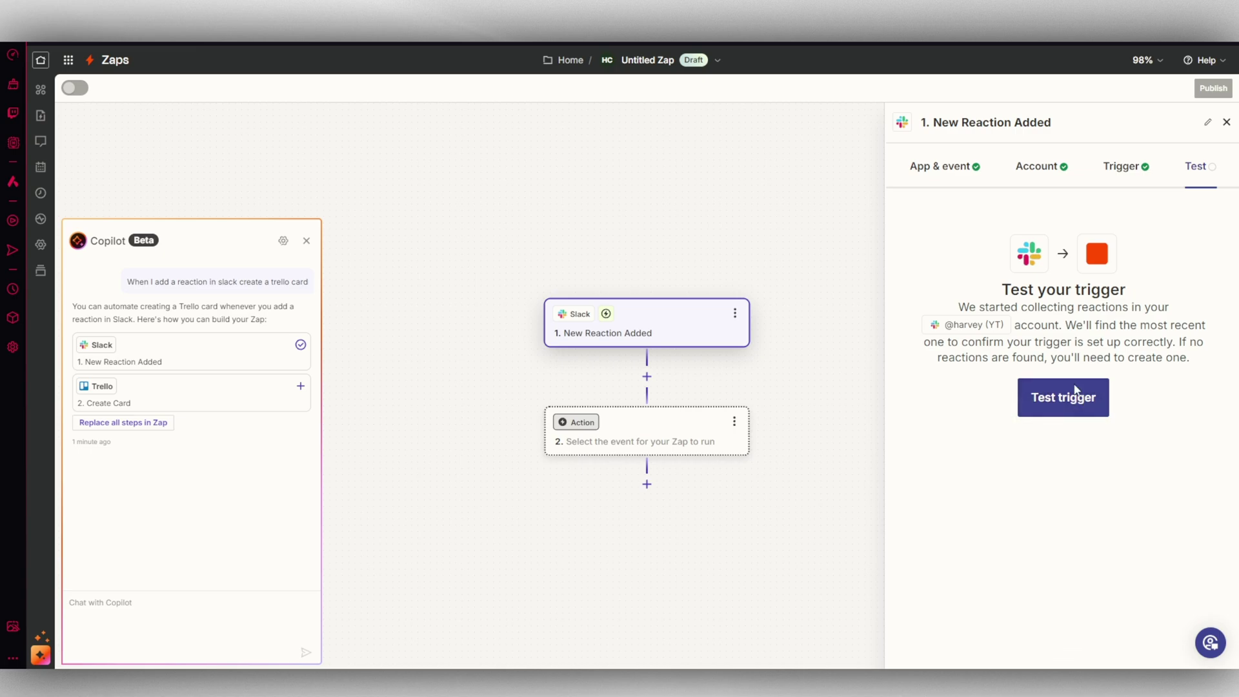
Step: Add Copilot's Trello Create Card step and review its app, event and Trello account
left_click(1227, 123)
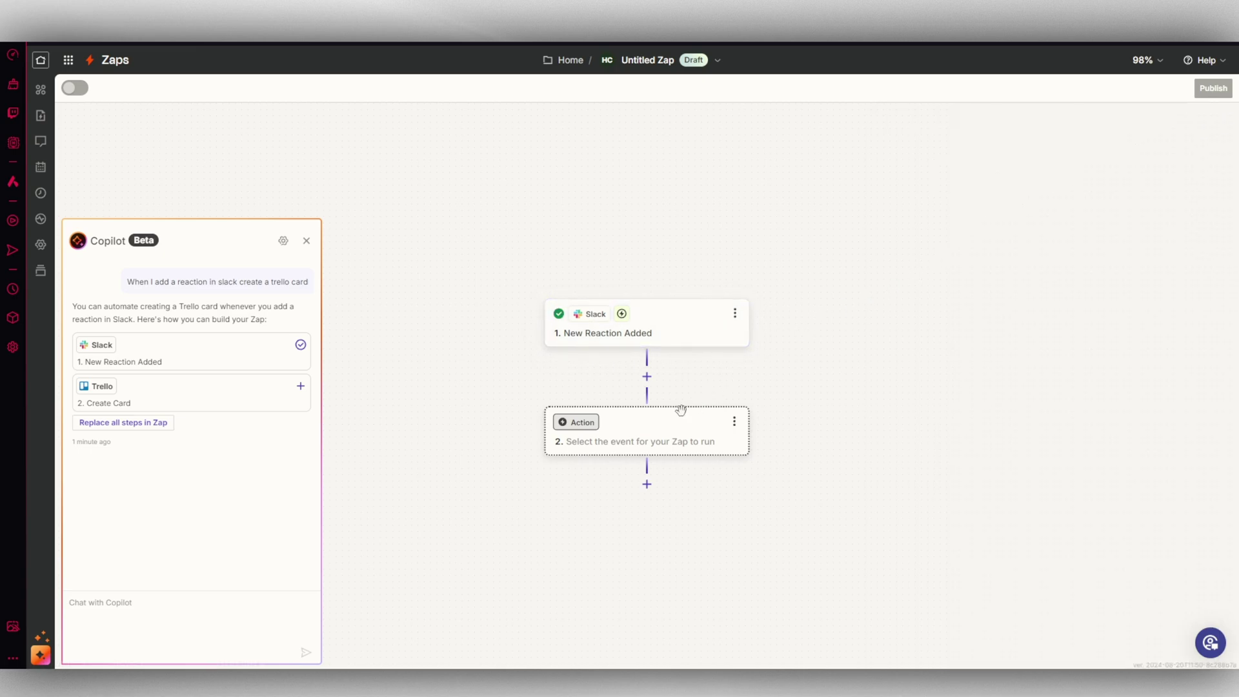
left_click(138, 395)
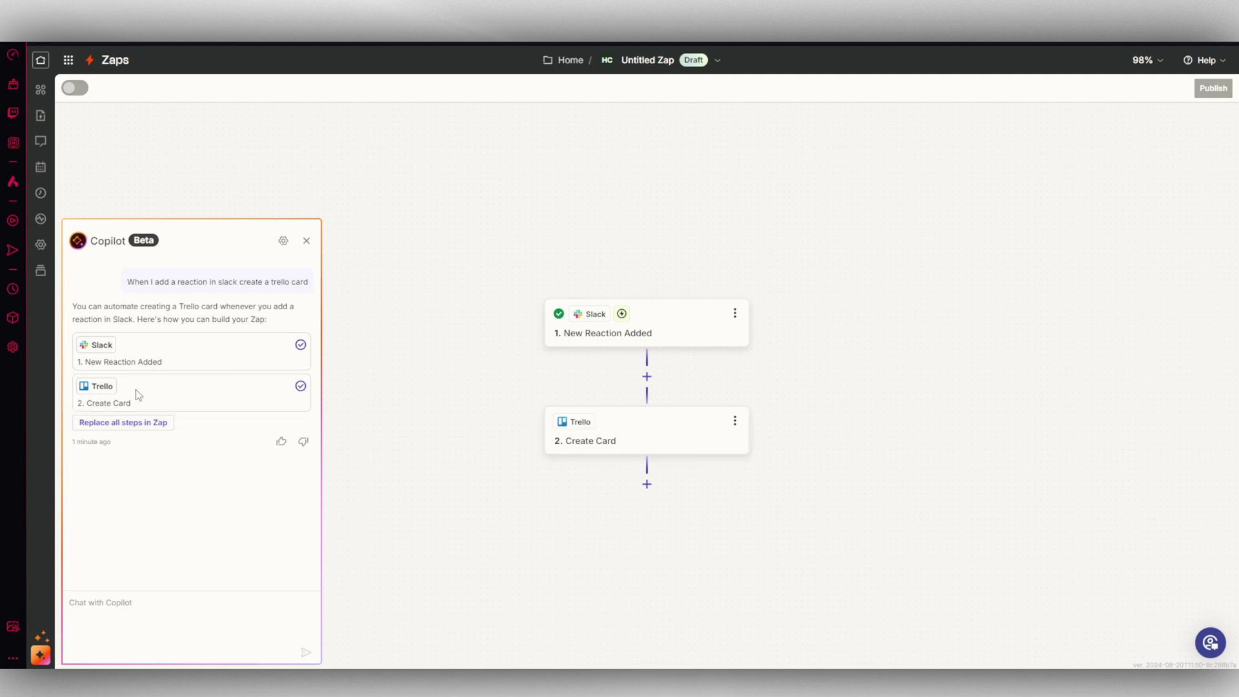
left_click(645, 436)
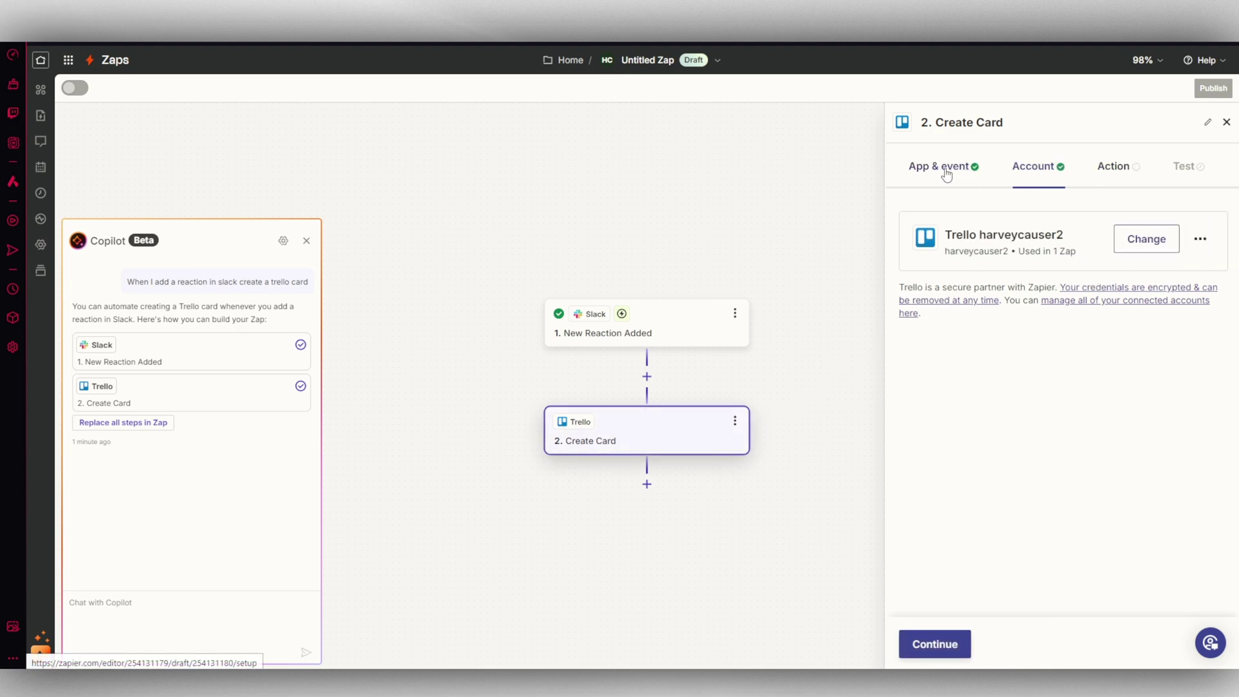
left_click(965, 186)
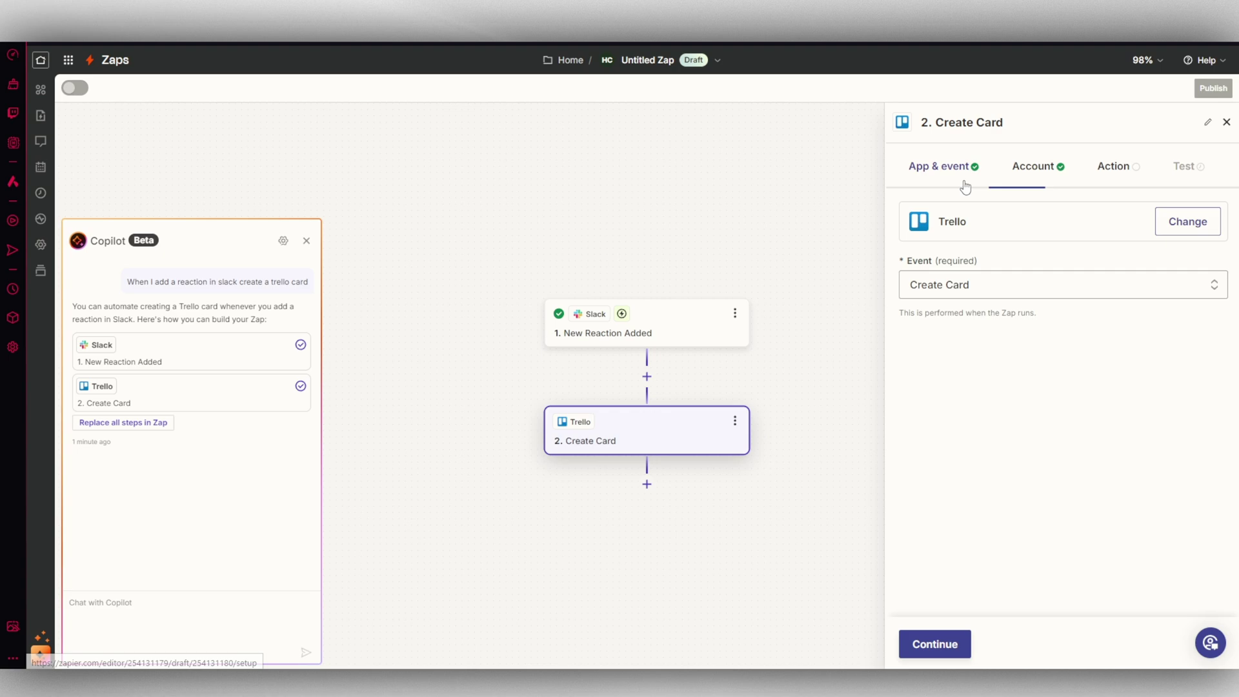
left_click(1037, 169)
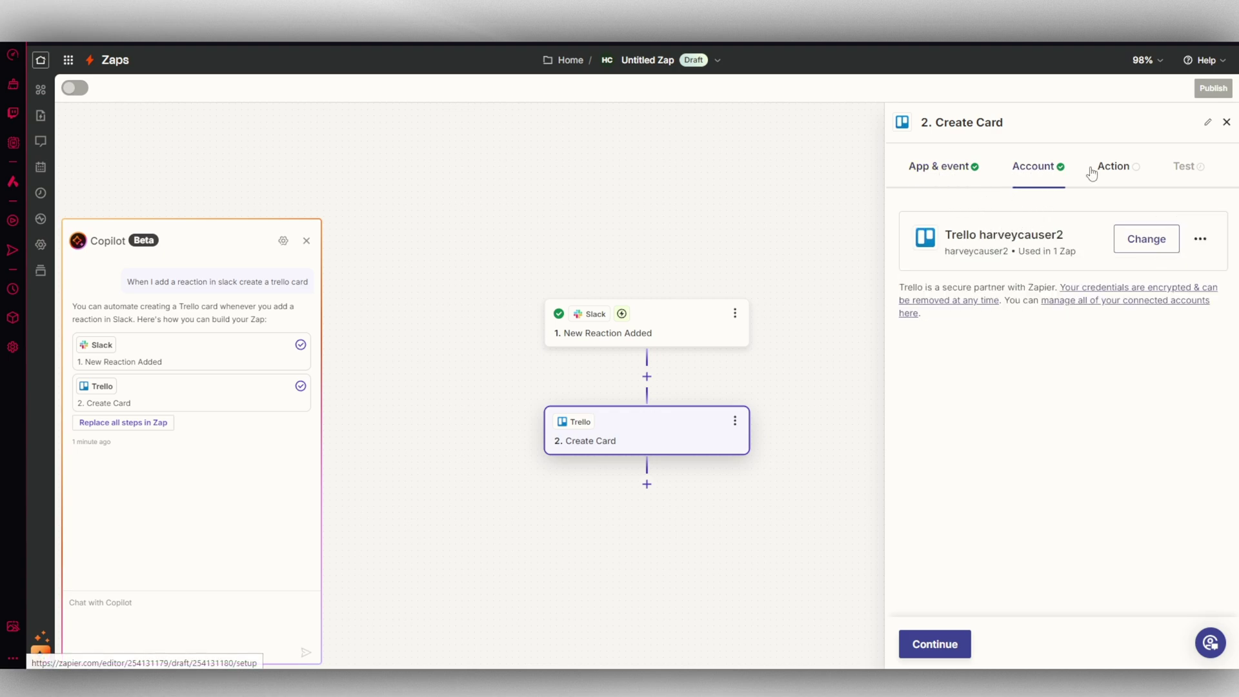
Step: Set board CLIENT VIDEO SCHEDULE, list FEB WEEK 4, and Slack Message Text as card name
left_click(1116, 169)
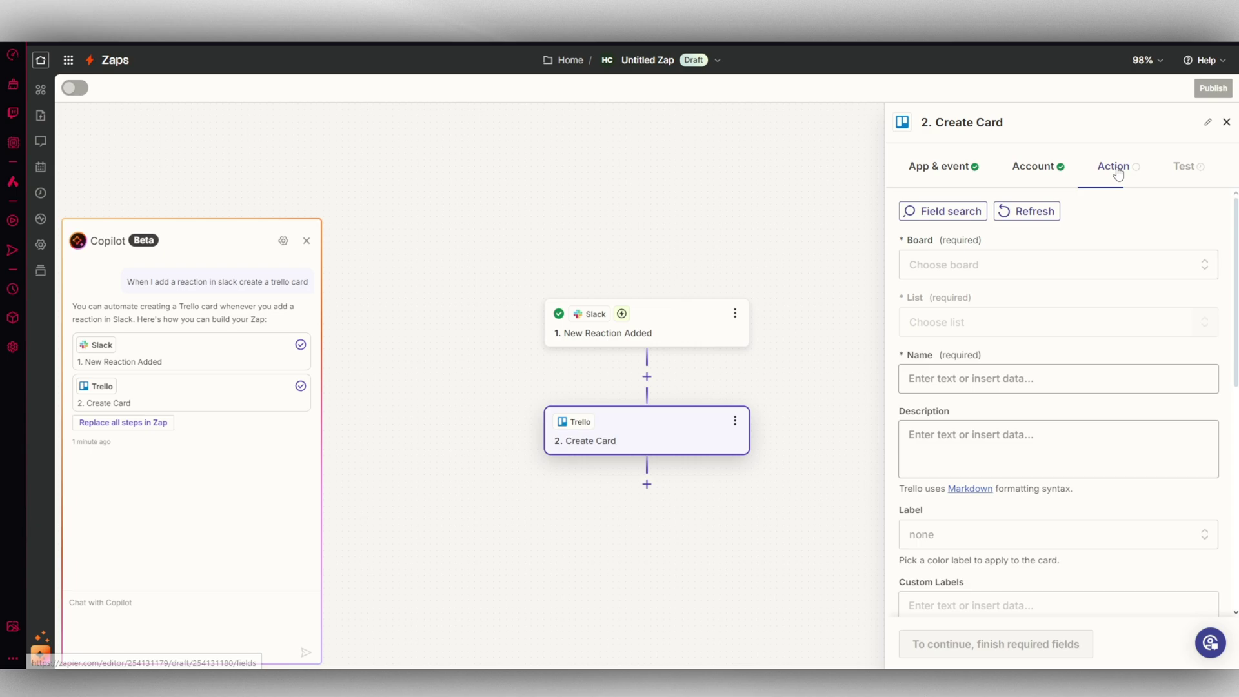
left_click(999, 264)
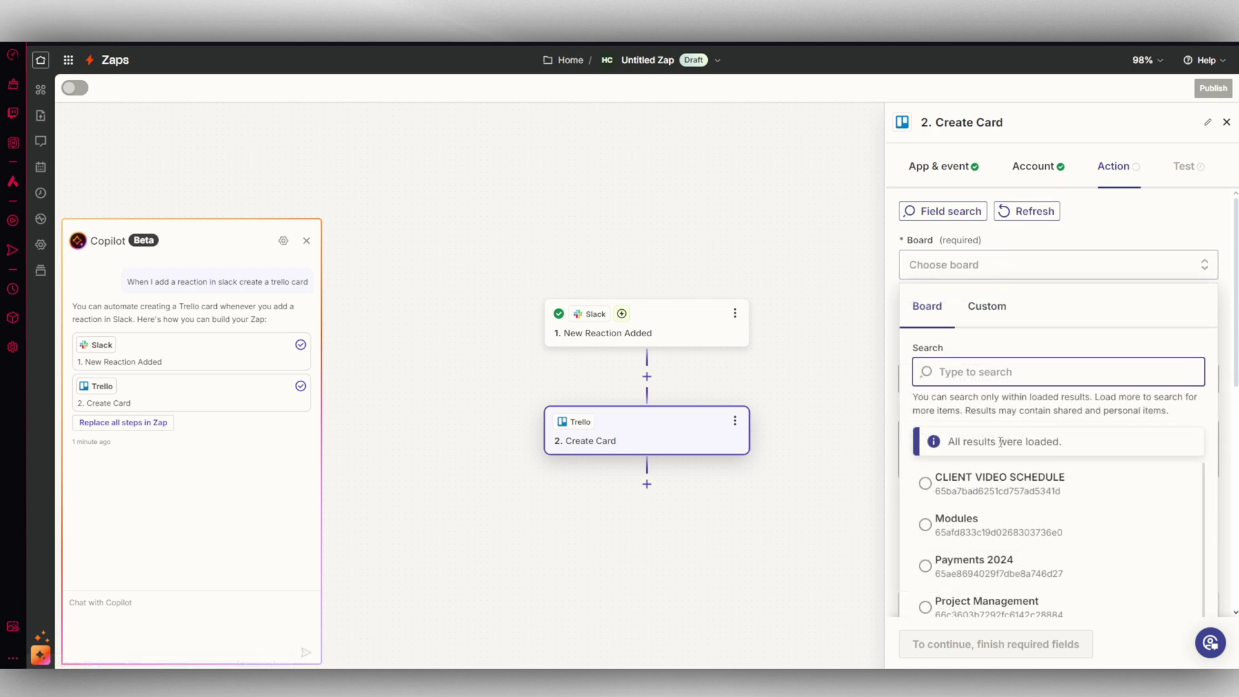
left_click(1005, 498)
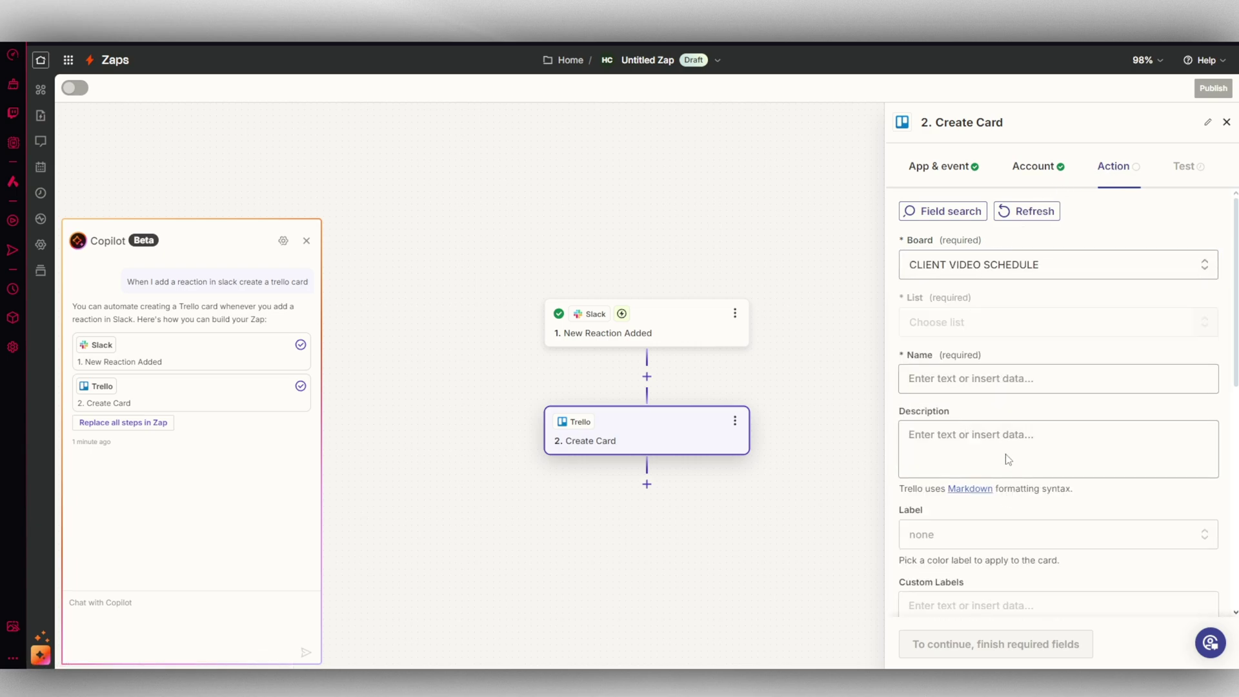
left_click(991, 381)
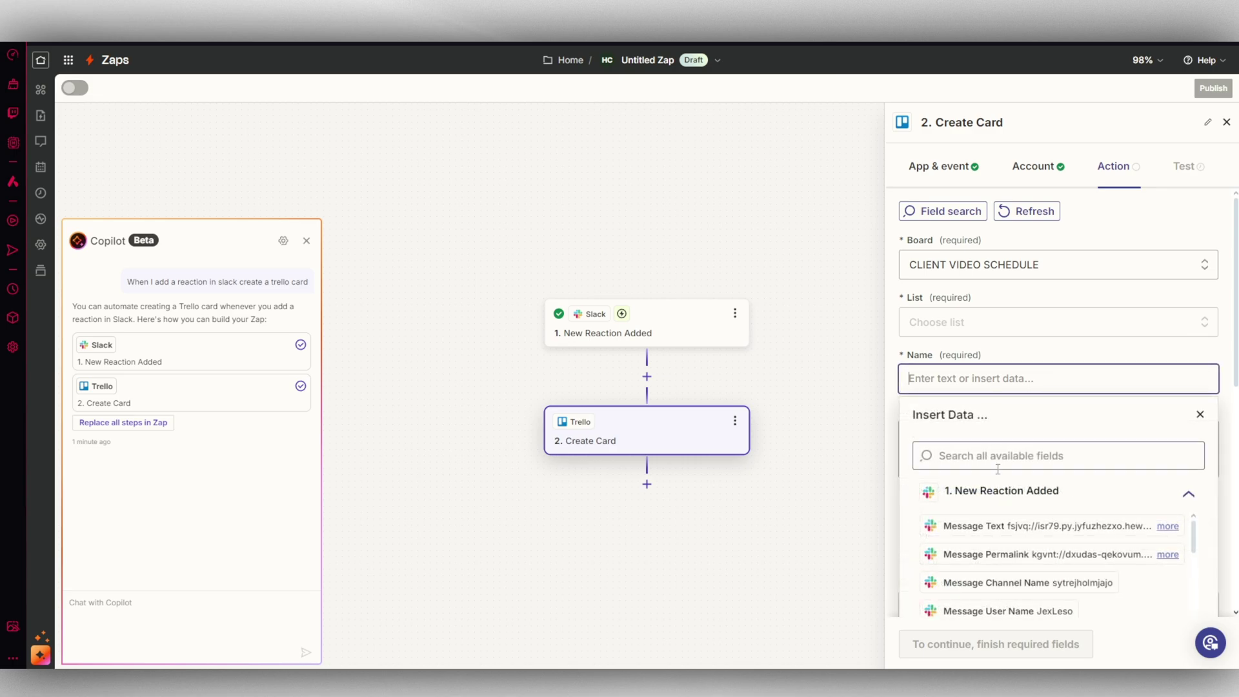
left_click(1005, 527)
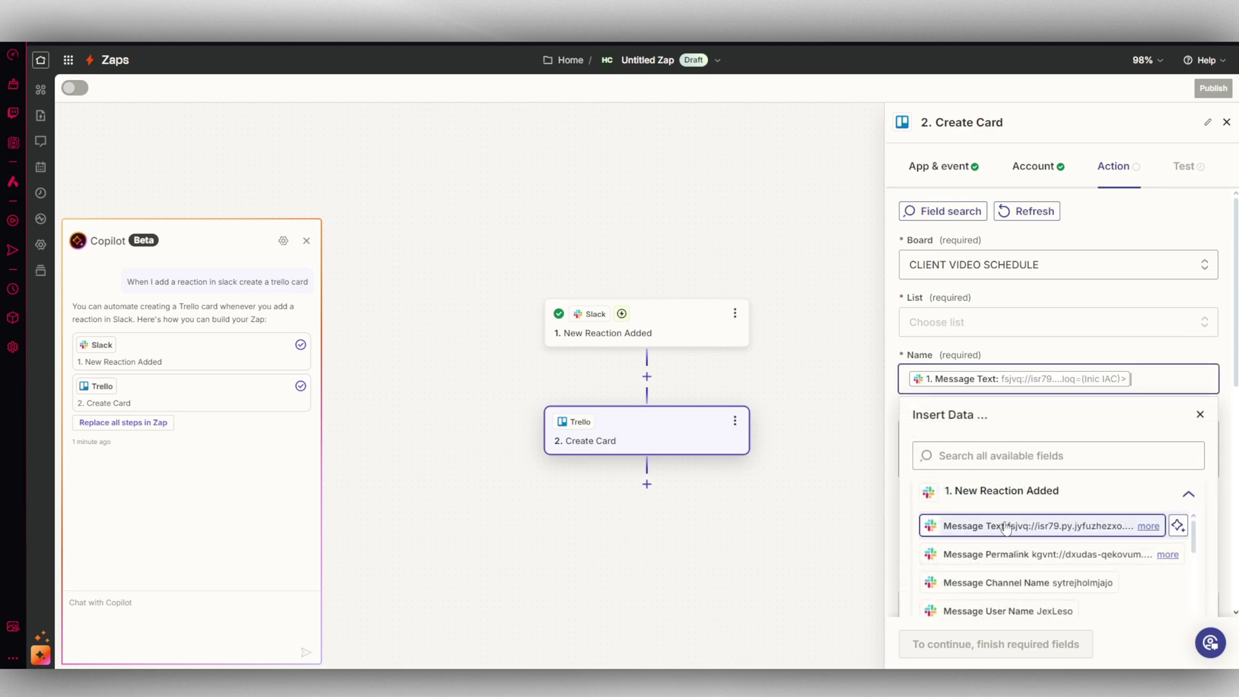
left_click(974, 323)
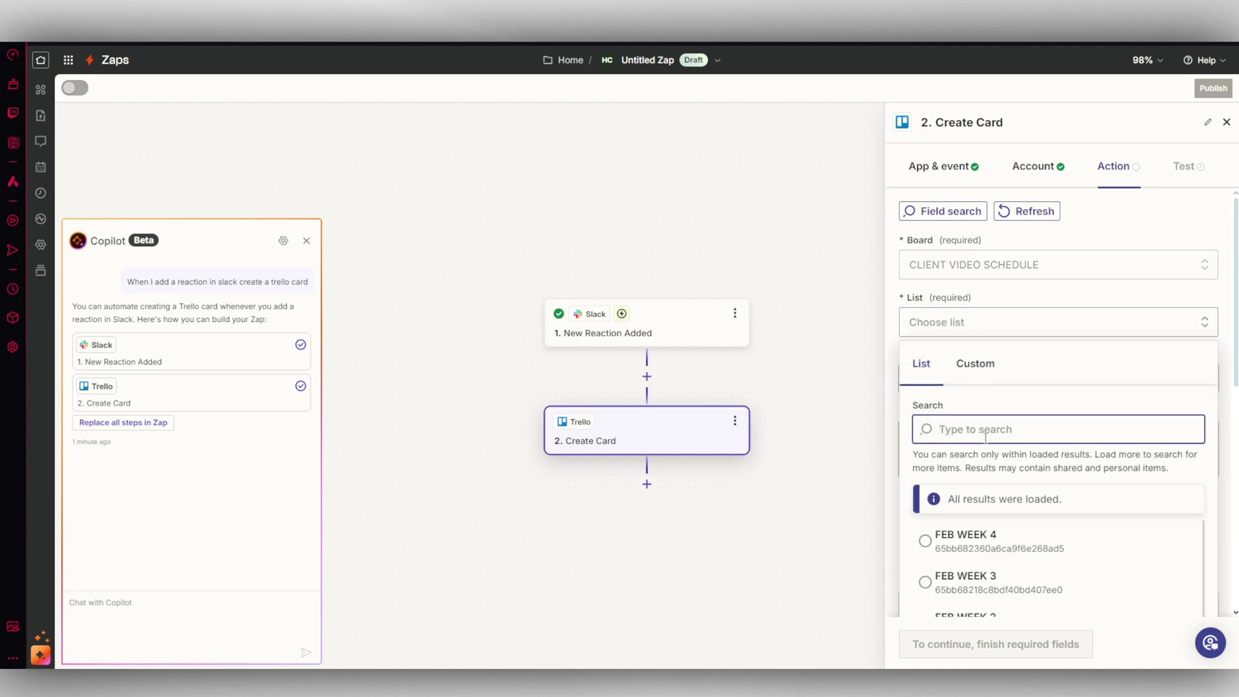
left_click(993, 537)
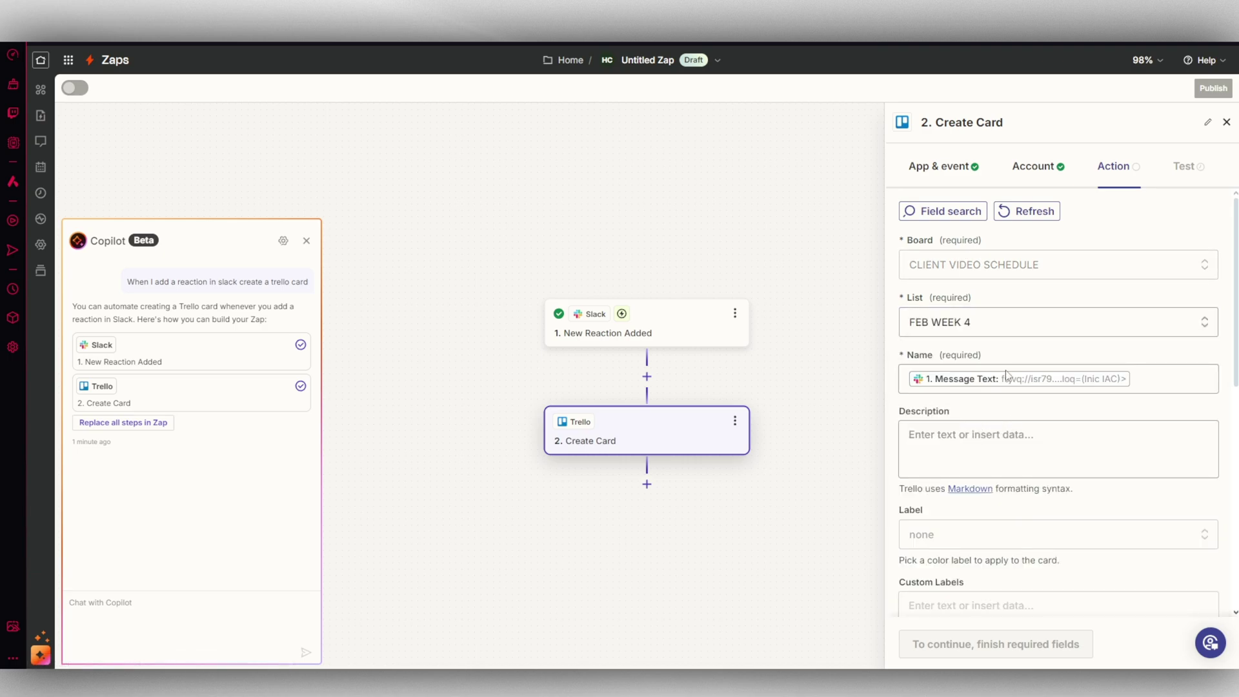
scroll(1004, 361, "down", 3)
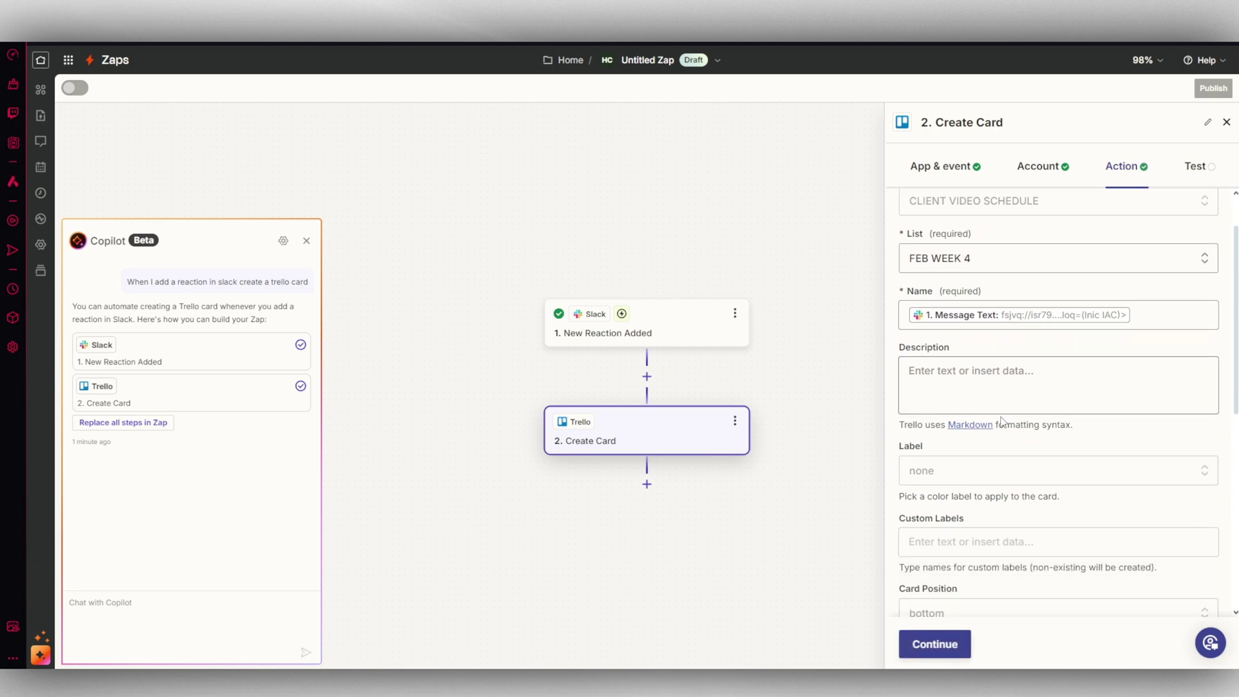
scroll(1002, 416, "down", 5)
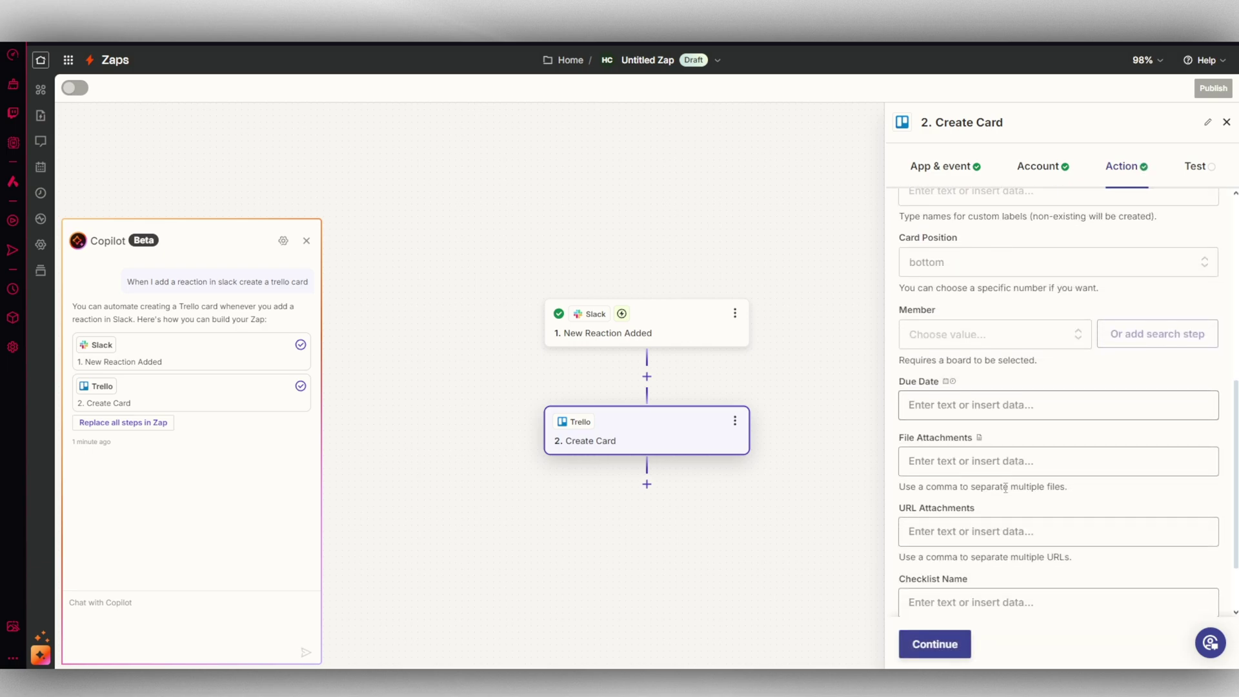
left_click(935, 643)
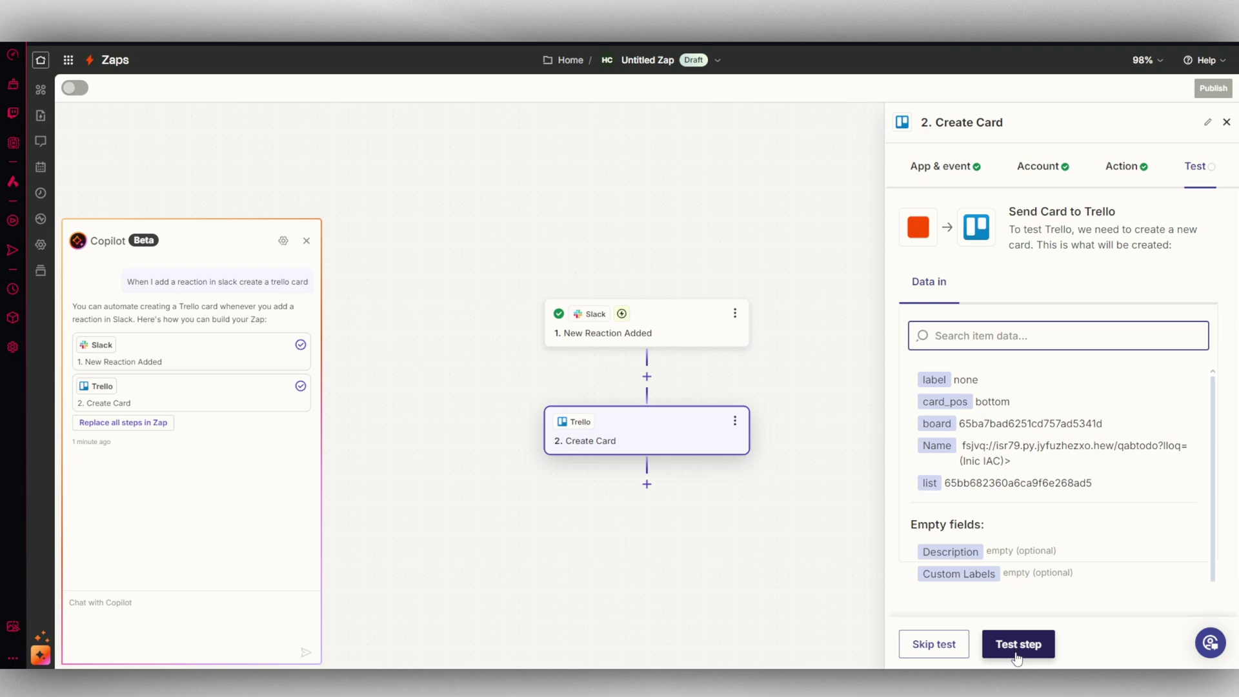
Step: Send a test card to Trello, publish the Zap, and dismiss the step panel and notice
left_click(1016, 654)
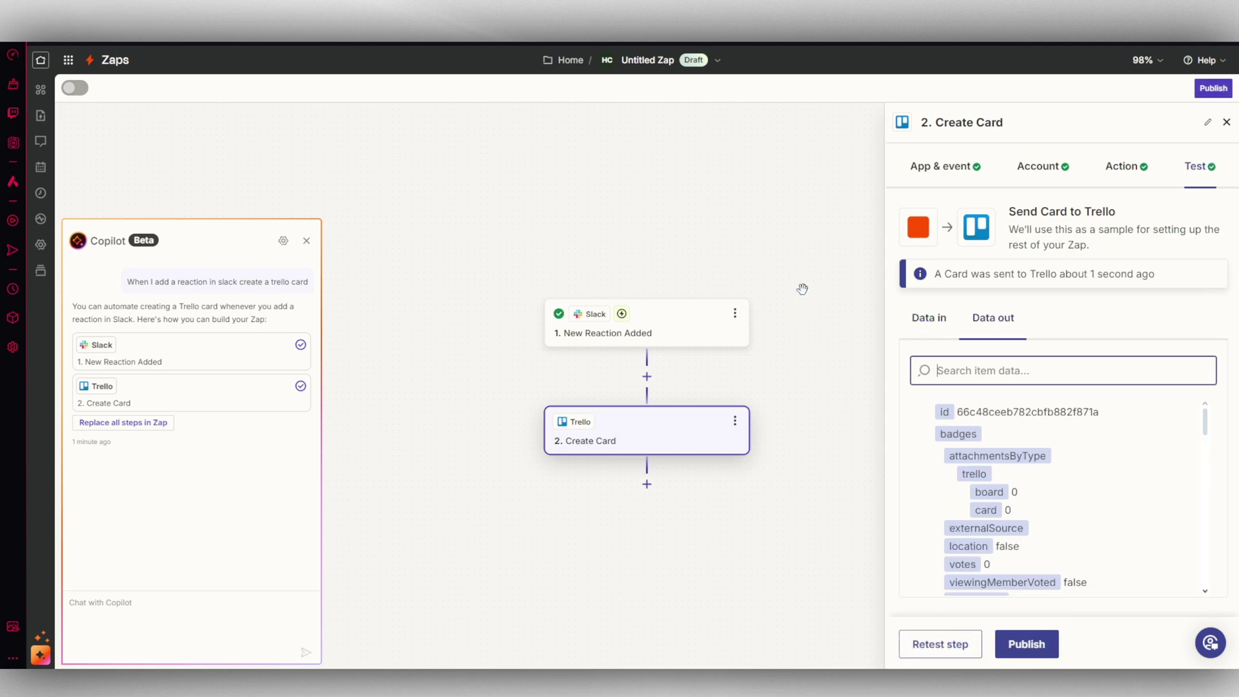
left_click(1201, 93)
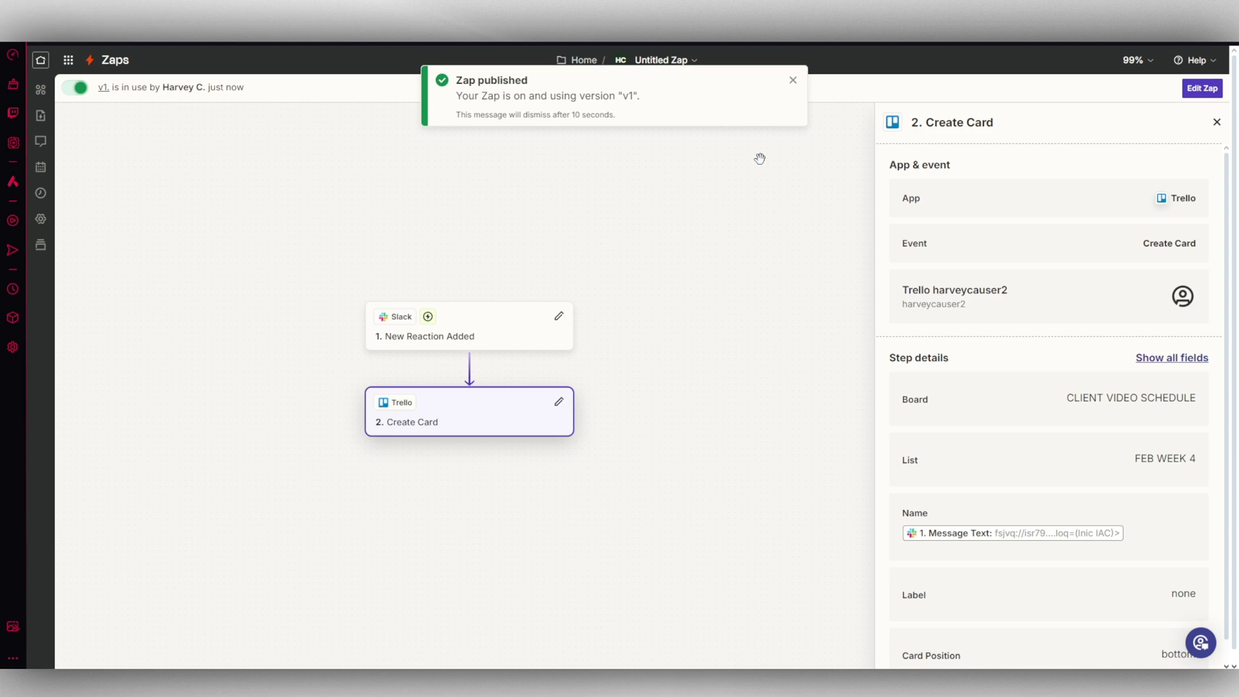
left_click(1215, 122)
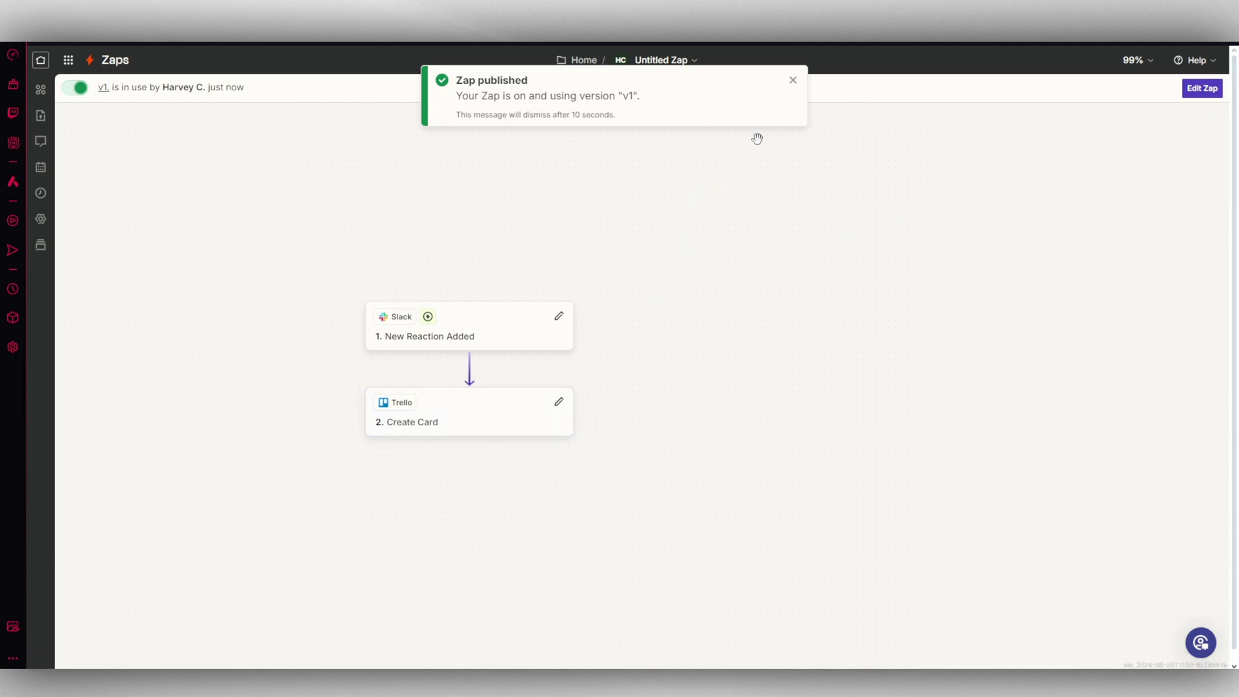
left_click(795, 84)
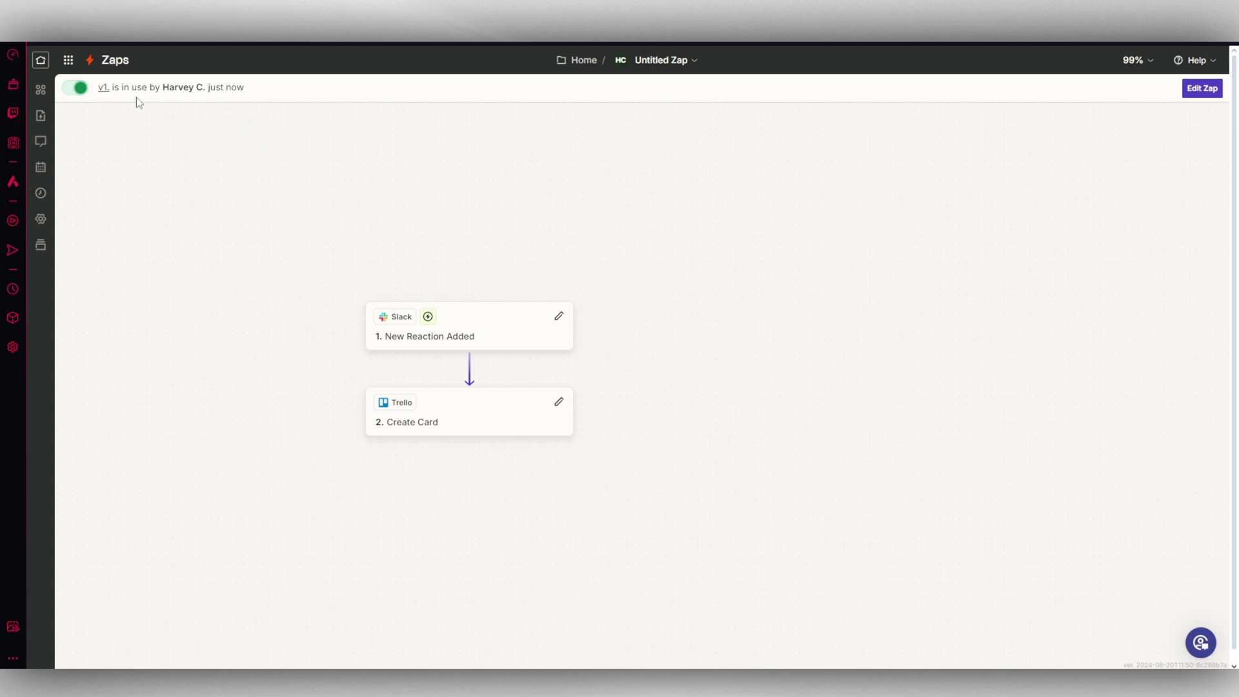
Step: Open a draft of the Zap and insert a Filter by Zapier step between Slack and Trello
left_click(1199, 89)
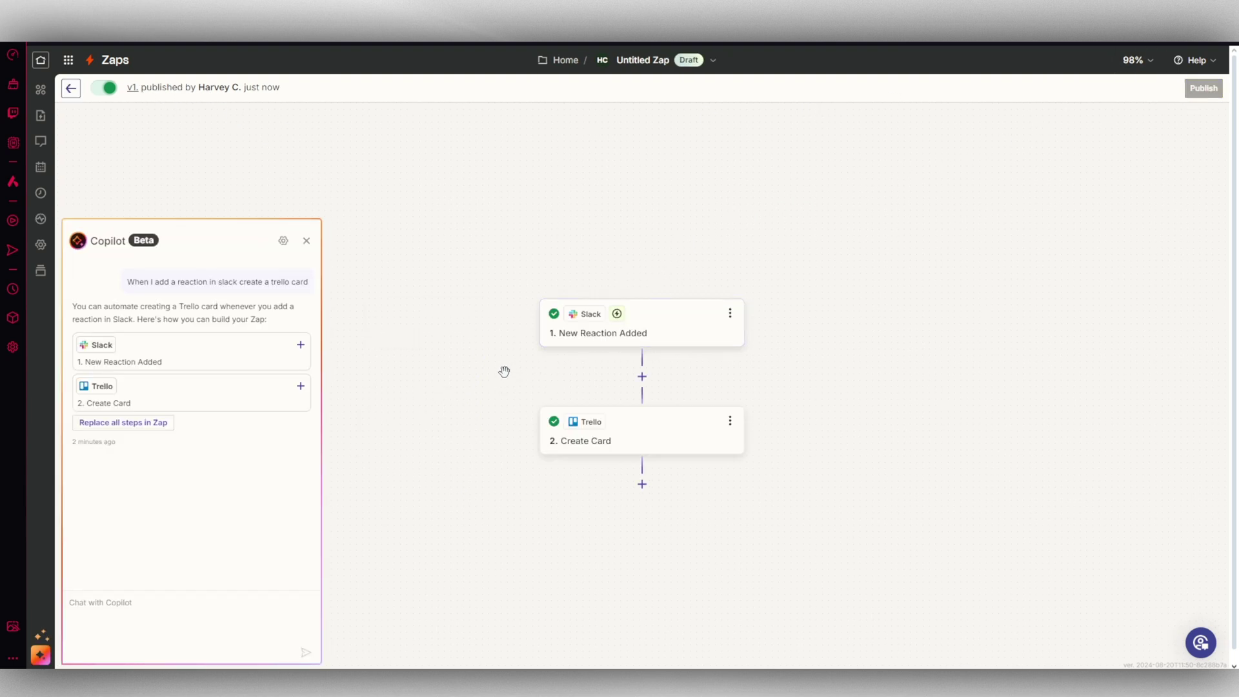
left_click(642, 376)
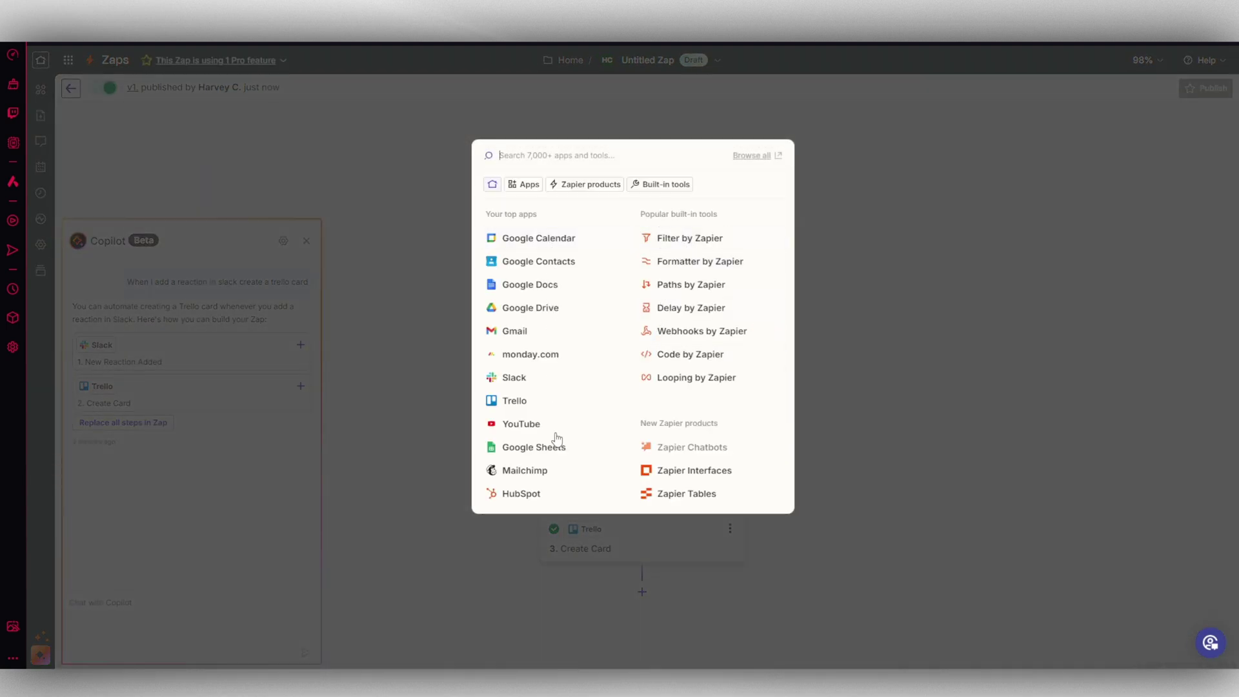
left_click(716, 244)
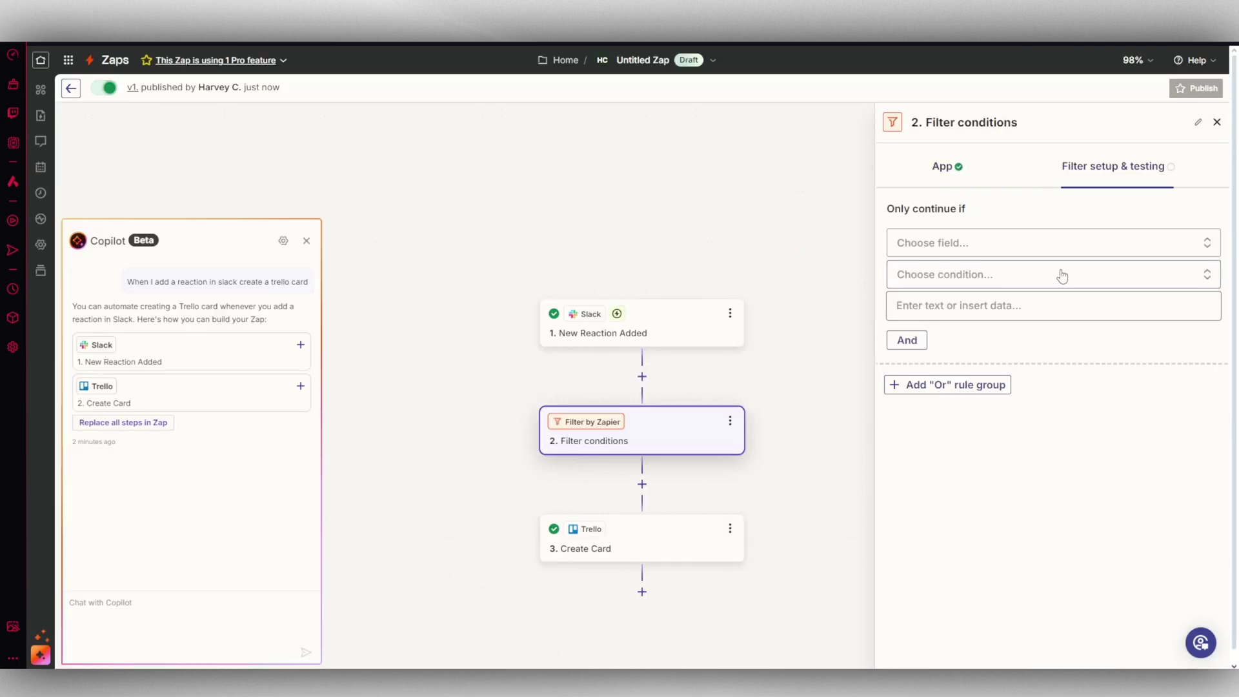
Step: Set the filter rule's condition to (Text) Contains, leaving the field unchosen
left_click(1049, 246)
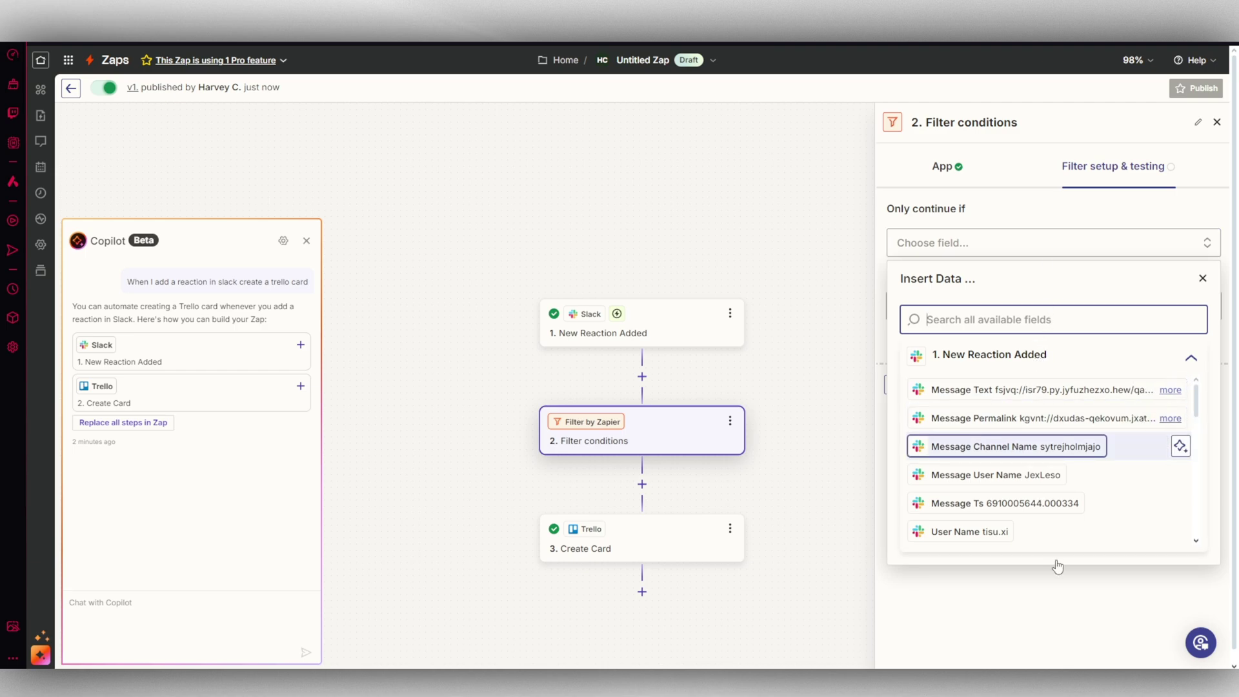
left_click(1043, 595)
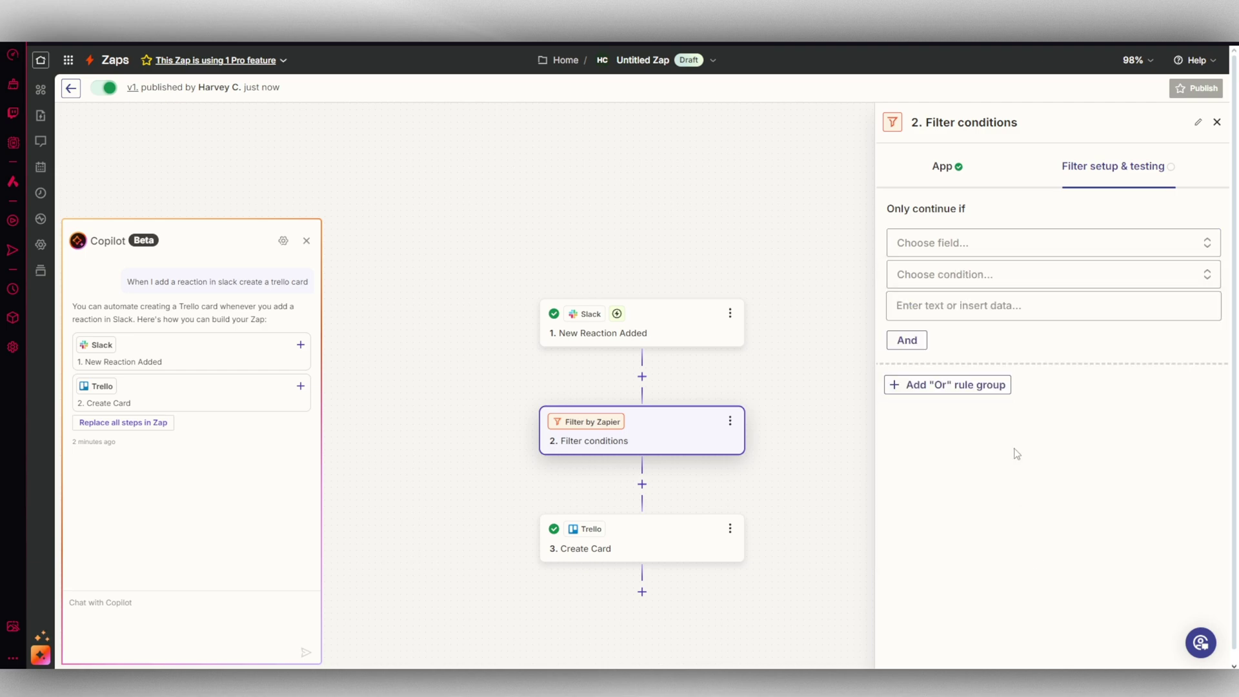
left_click(955, 276)
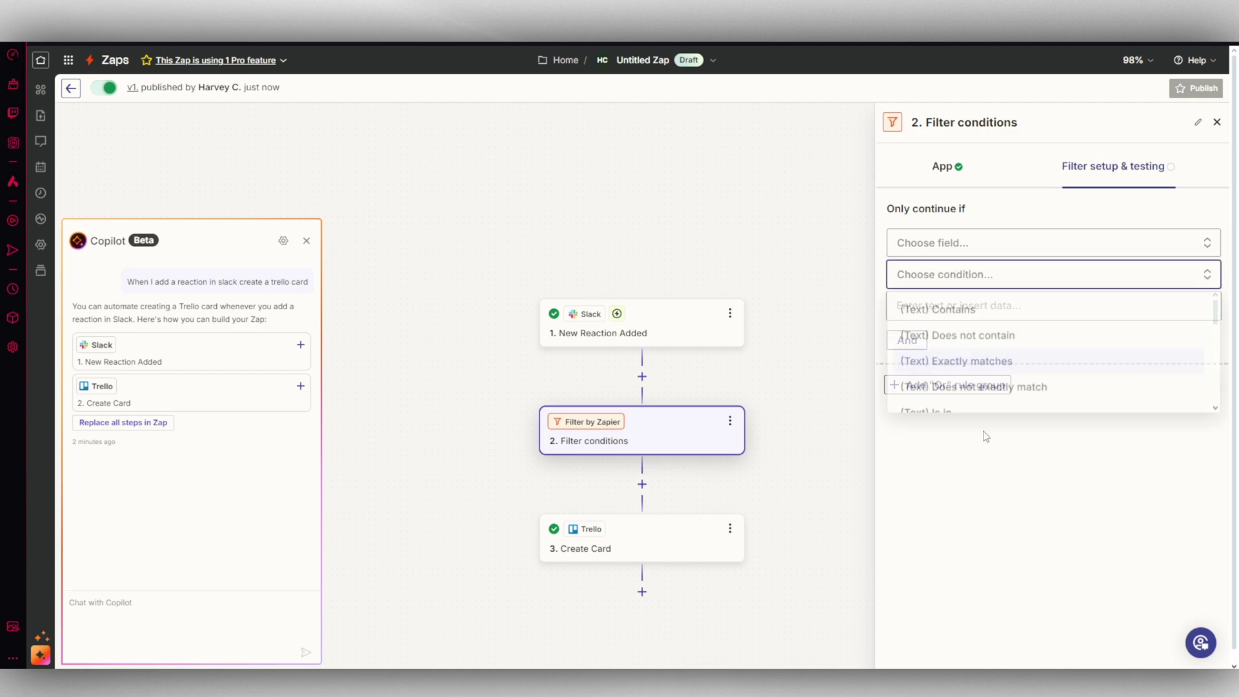
left_click(989, 506)
left_click(954, 276)
left_click(953, 299)
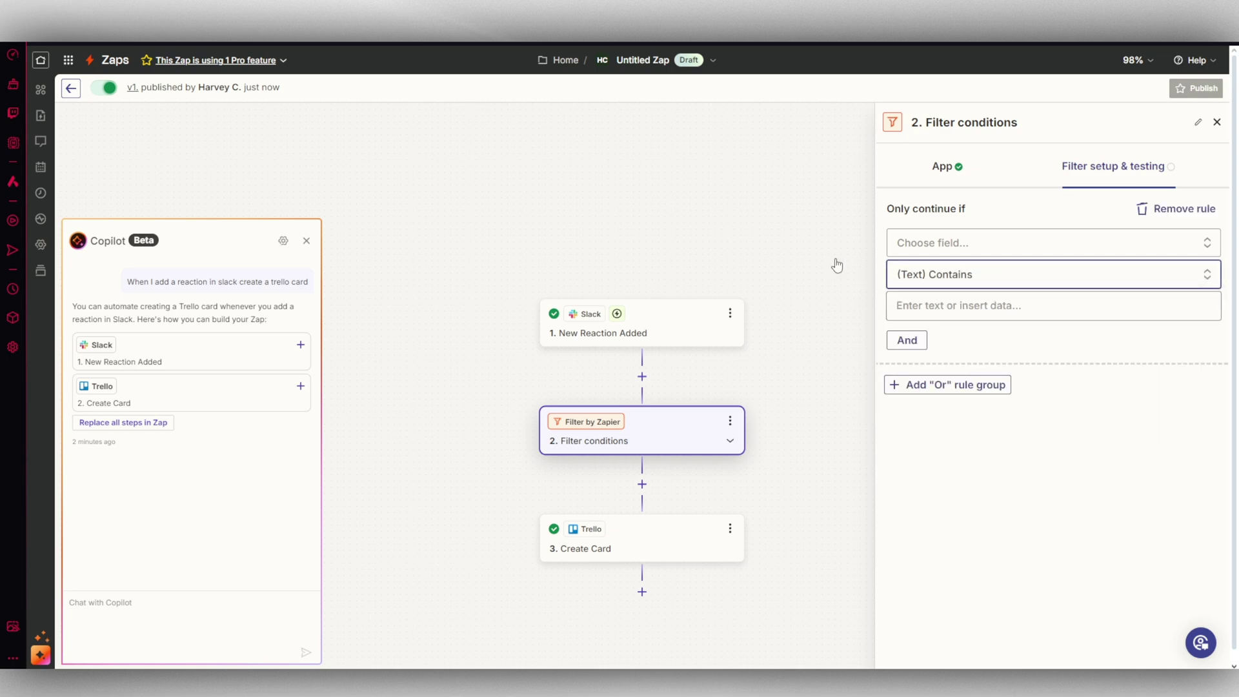
left_click(751, 207)
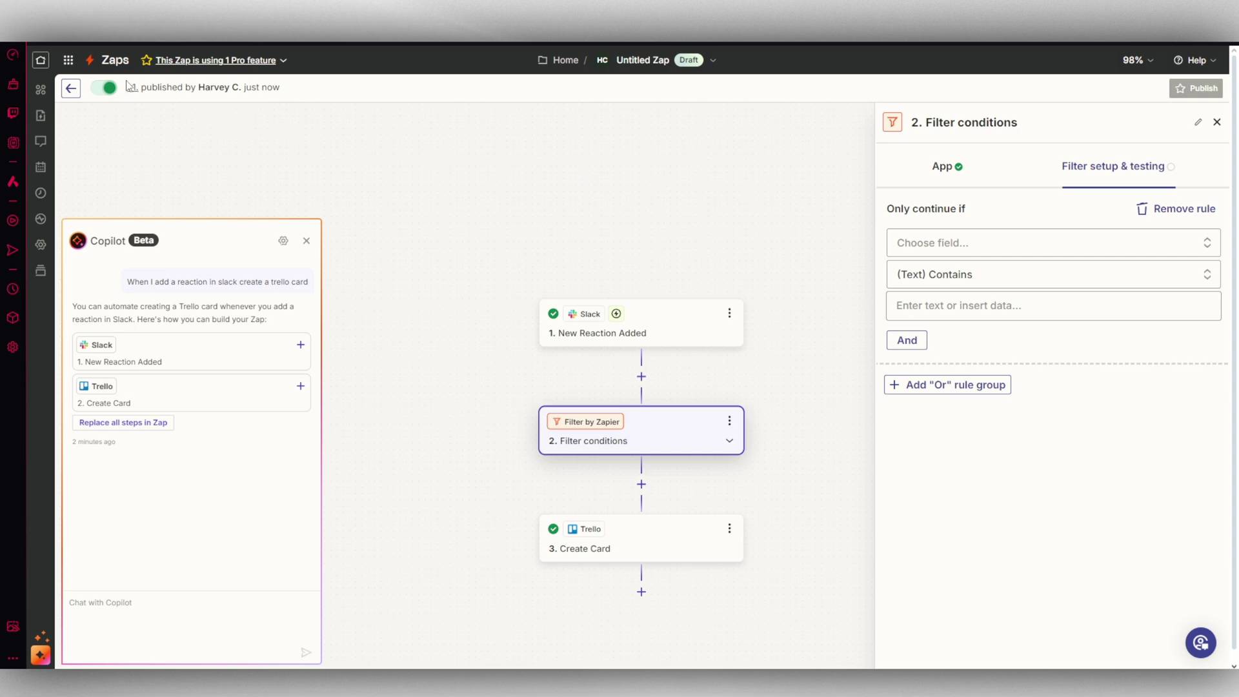
Step: Discard the draft and switch off both running Untitled Zaps in My Zaps
left_click(114, 62)
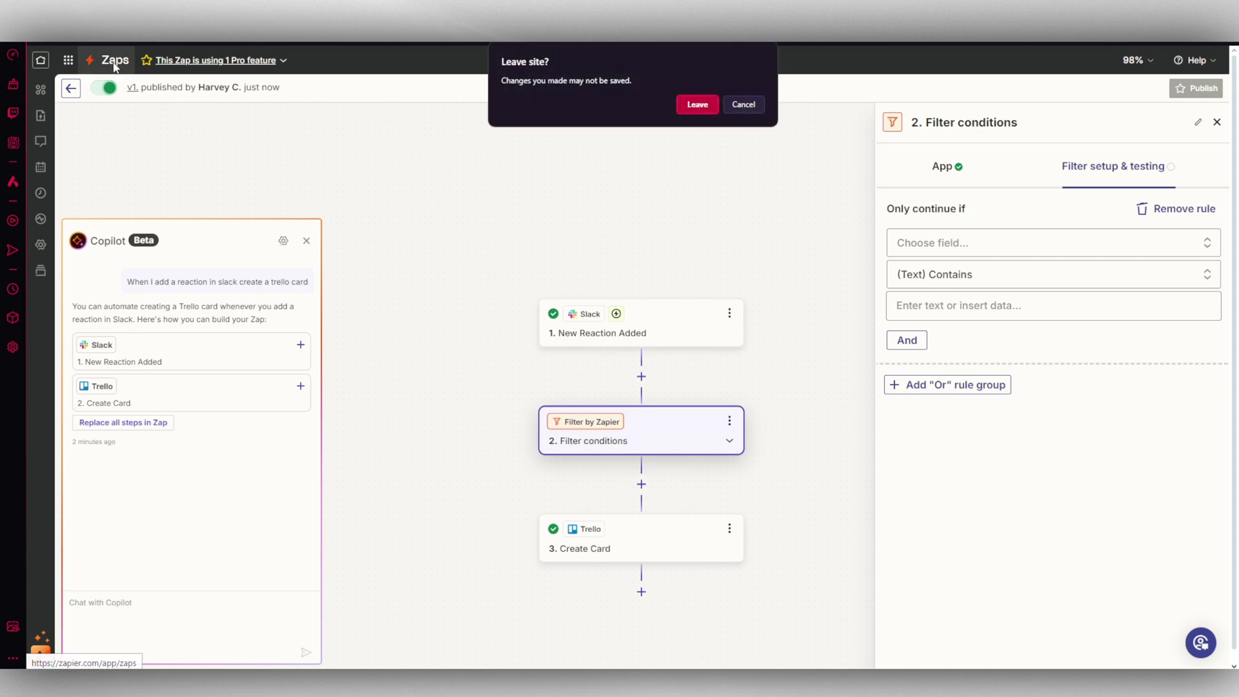
left_click(706, 106)
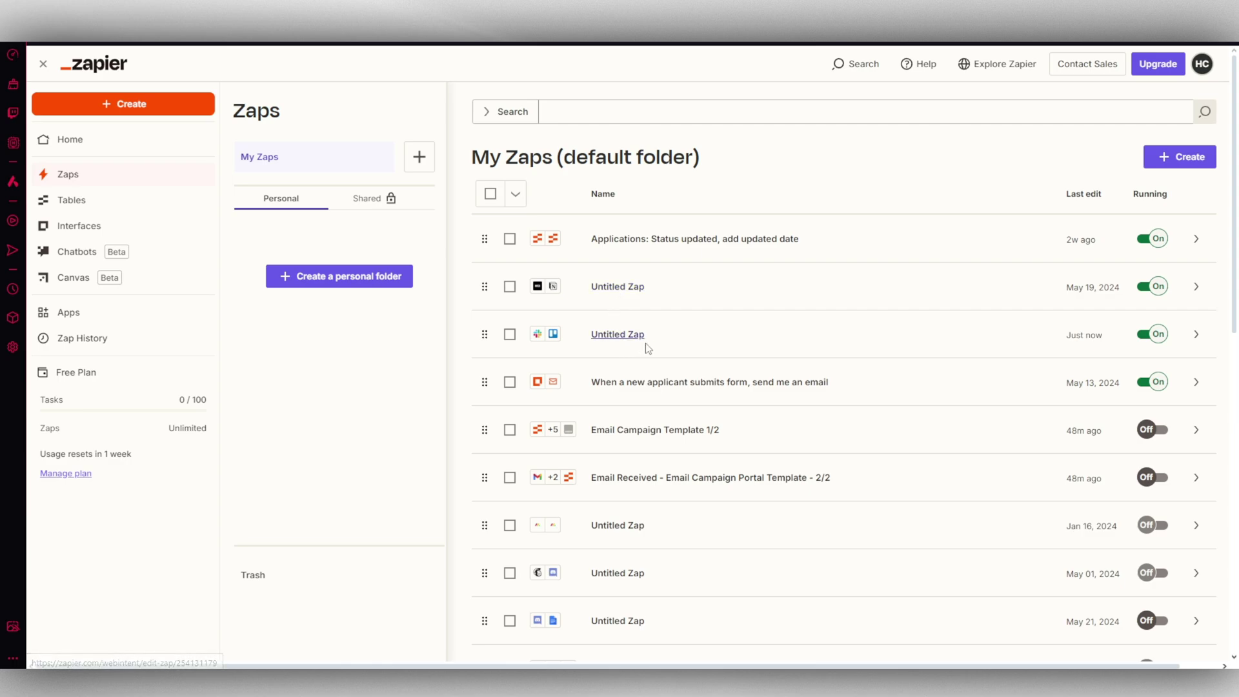
left_click(1152, 335)
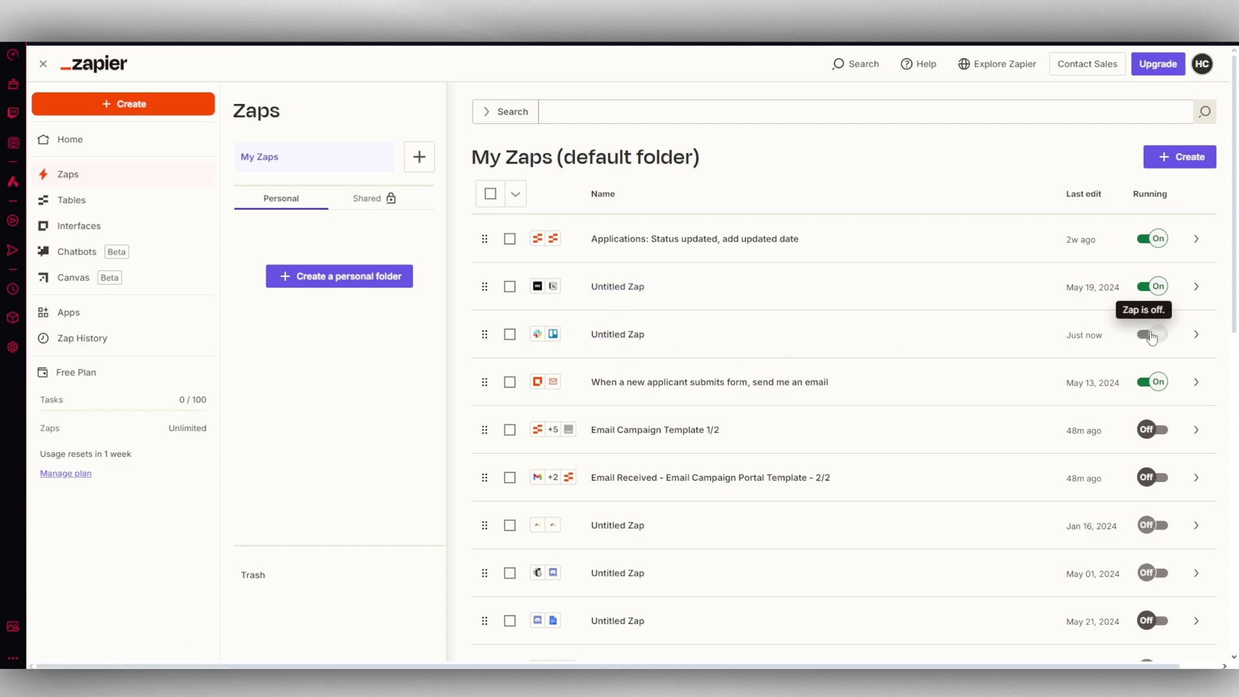
left_click(1152, 286)
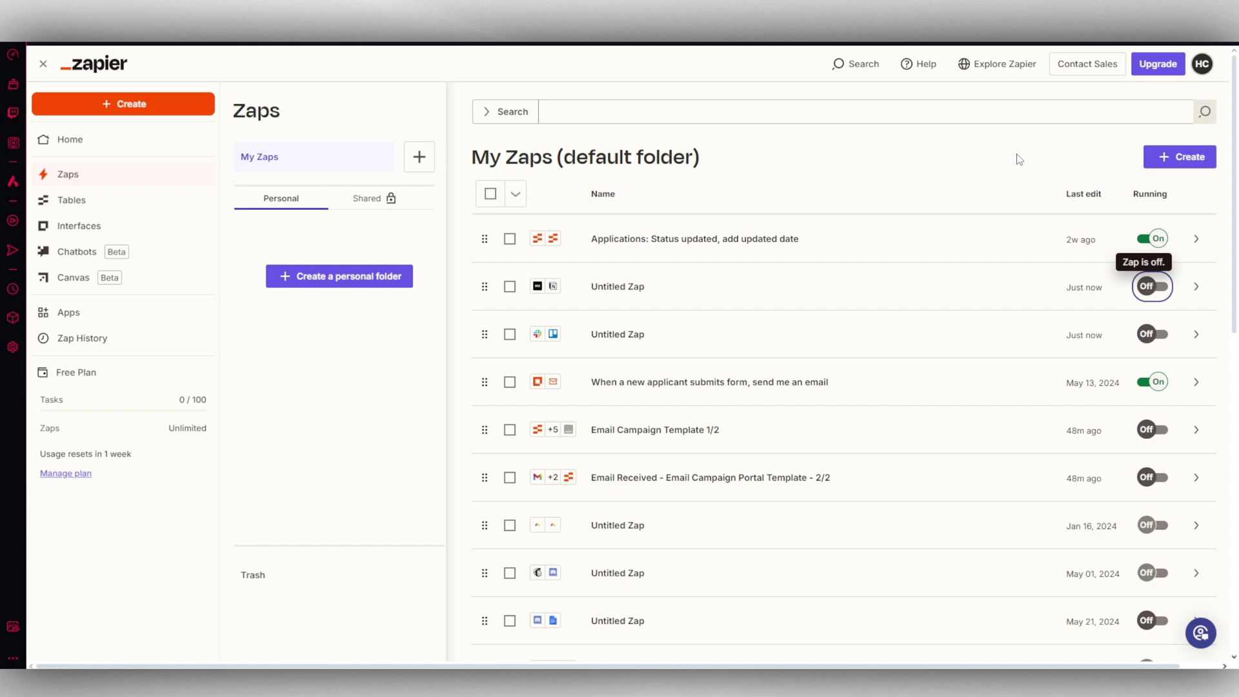
left_click(1203, 66)
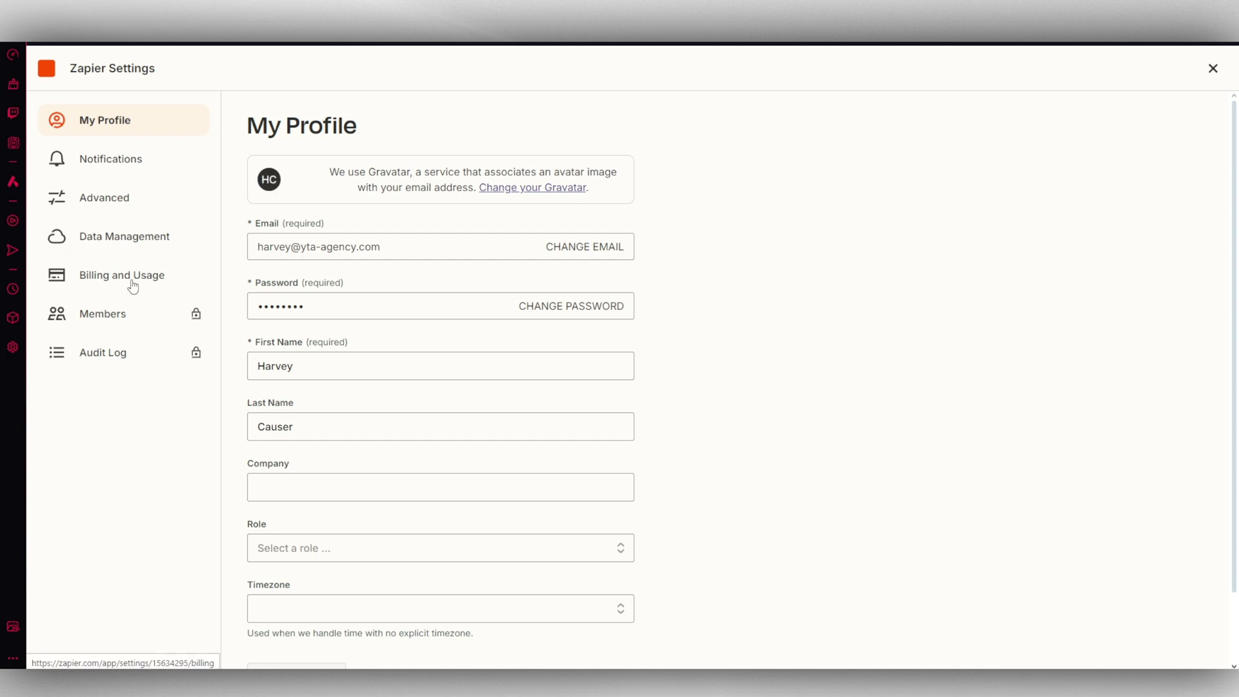
left_click(123, 314)
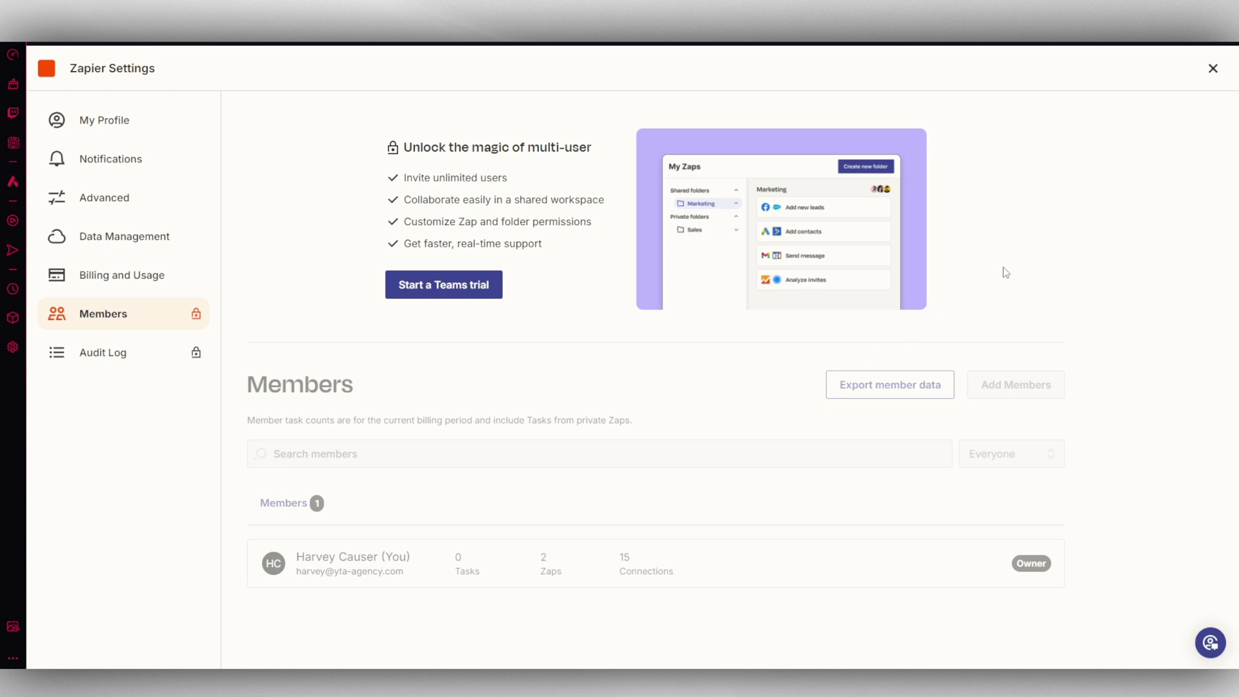
left_click(1212, 69)
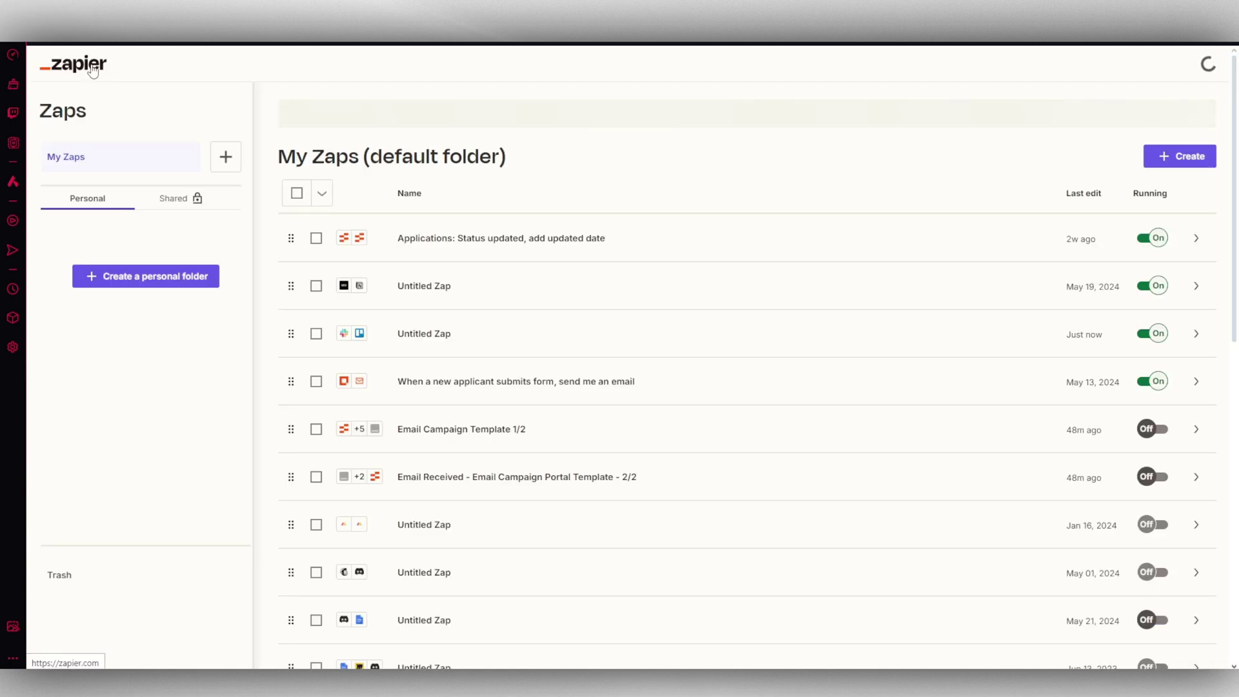
Step: From the Zapier home page, filter Complete solutions to Sales, passing through Lead Management
left_click(93, 71)
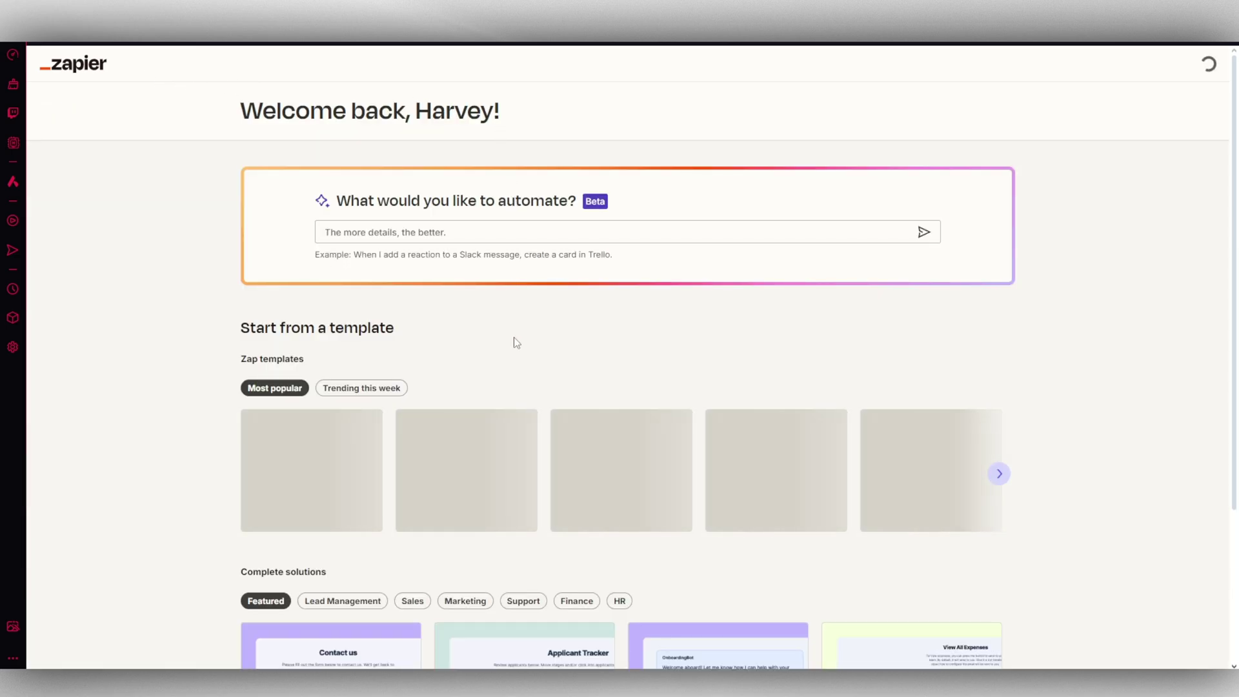
scroll(503, 342, "down", 1)
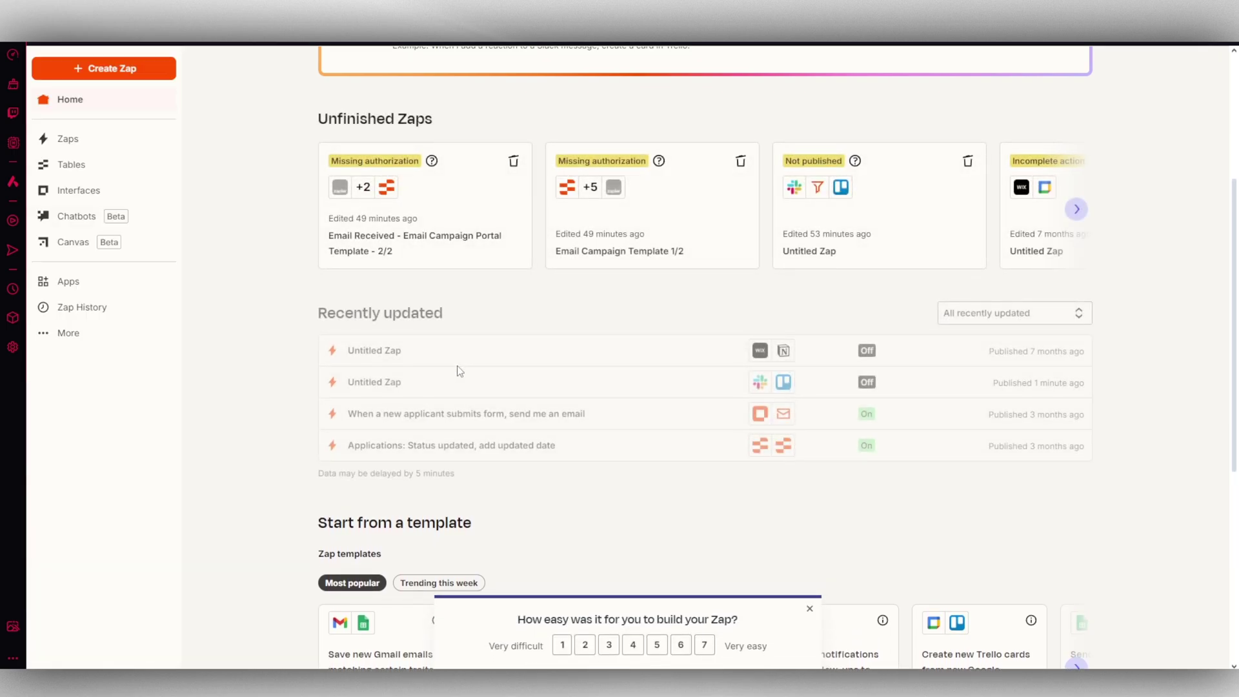
scroll(458, 368, "down", 2)
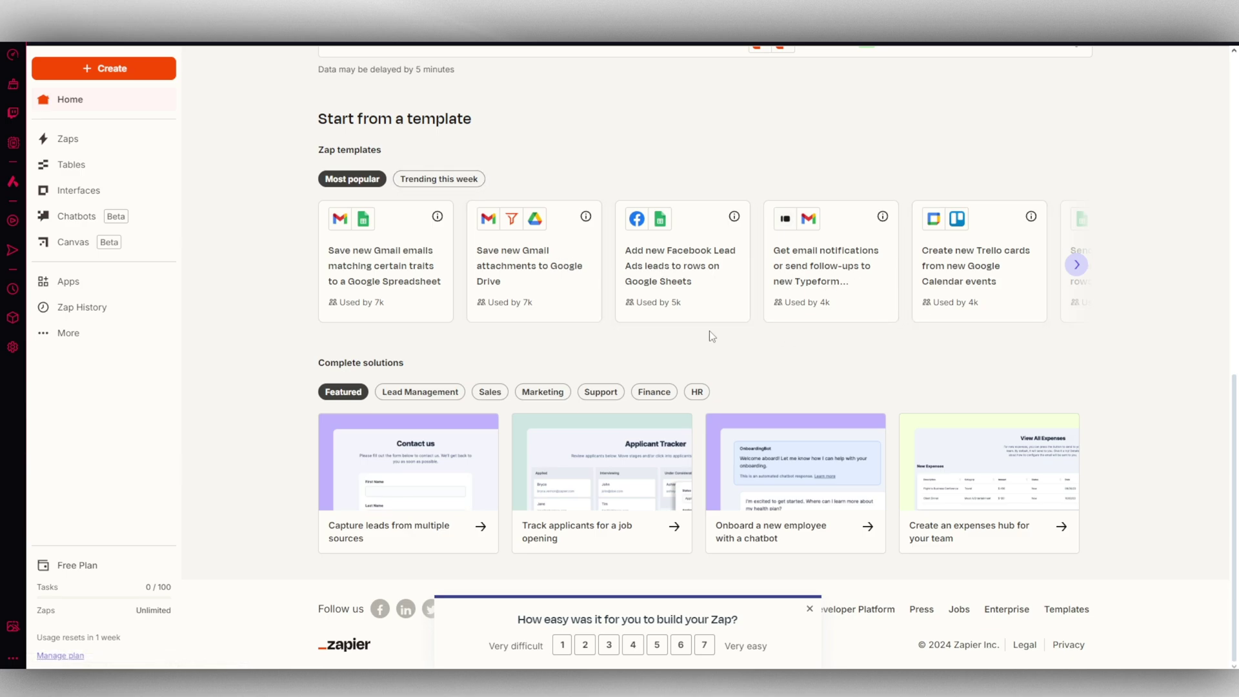
left_click(416, 392)
left_click(478, 395)
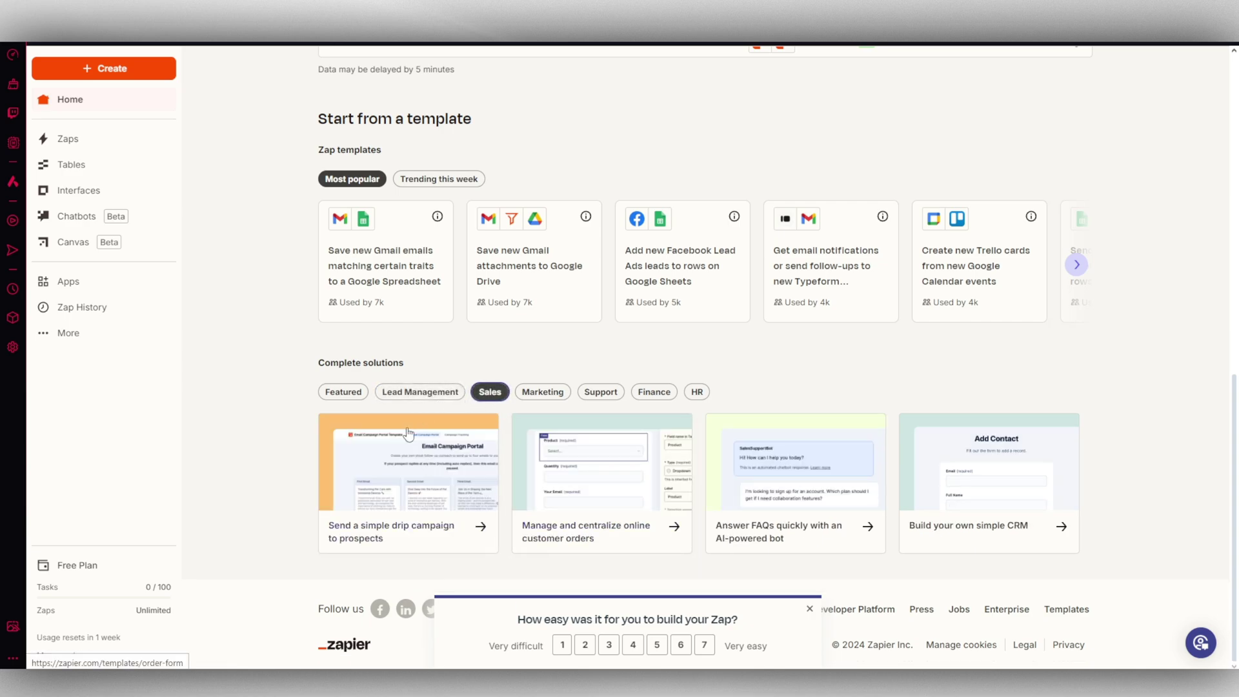
Step: Open the drip campaign Email Campaign Portal Template and create an Interface from it
left_click(400, 498)
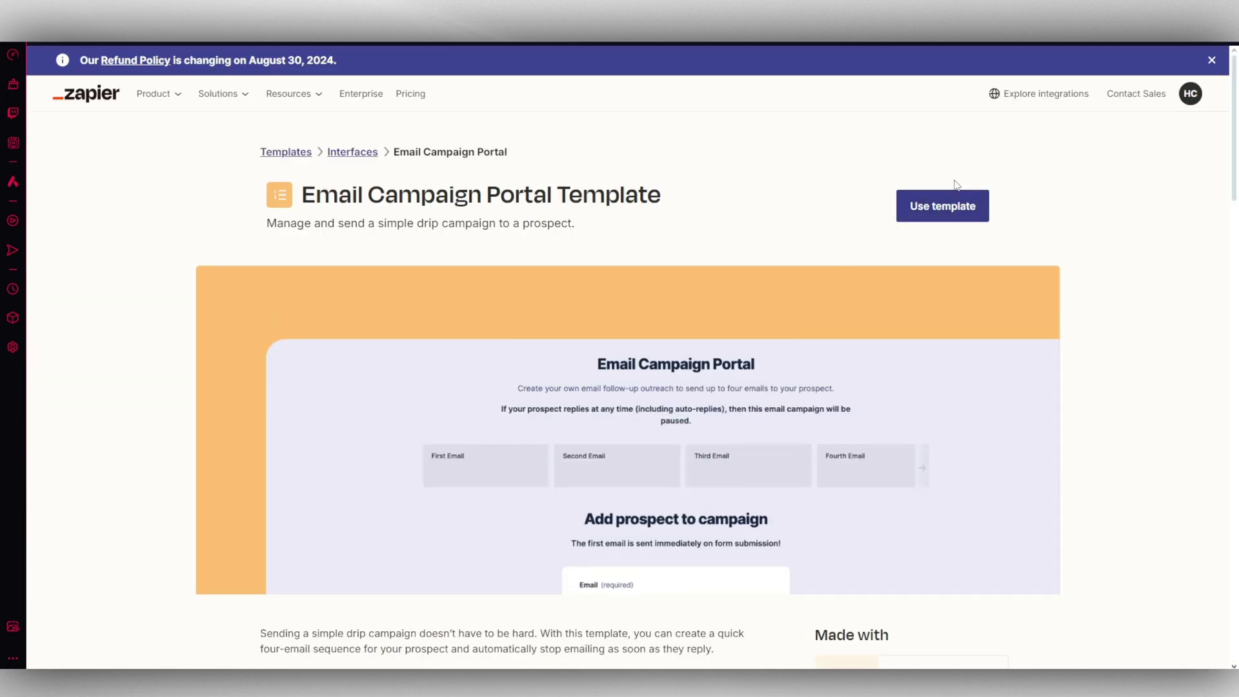
left_click(951, 204)
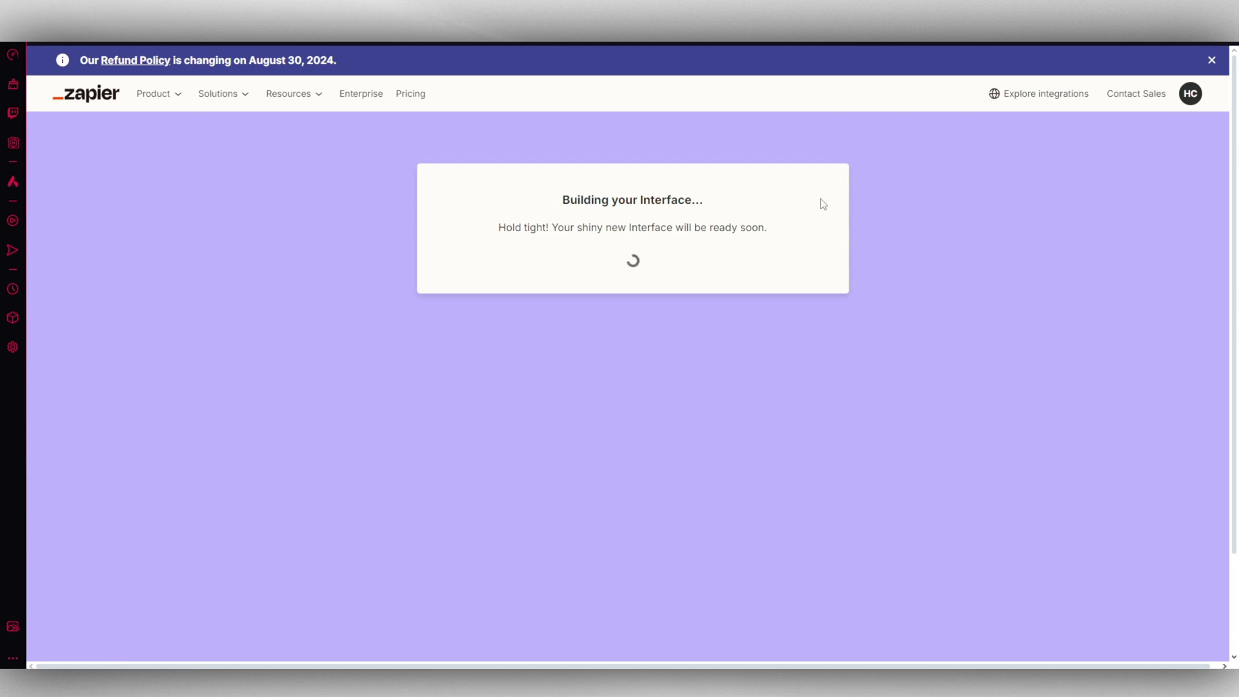